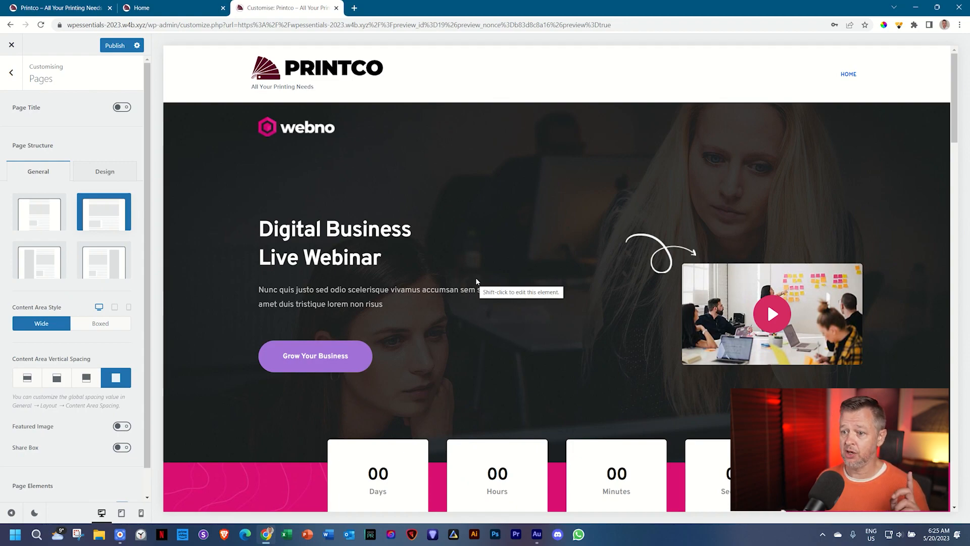
- Open the Global Header settings in the theme's header customisation
left_click(11, 75)
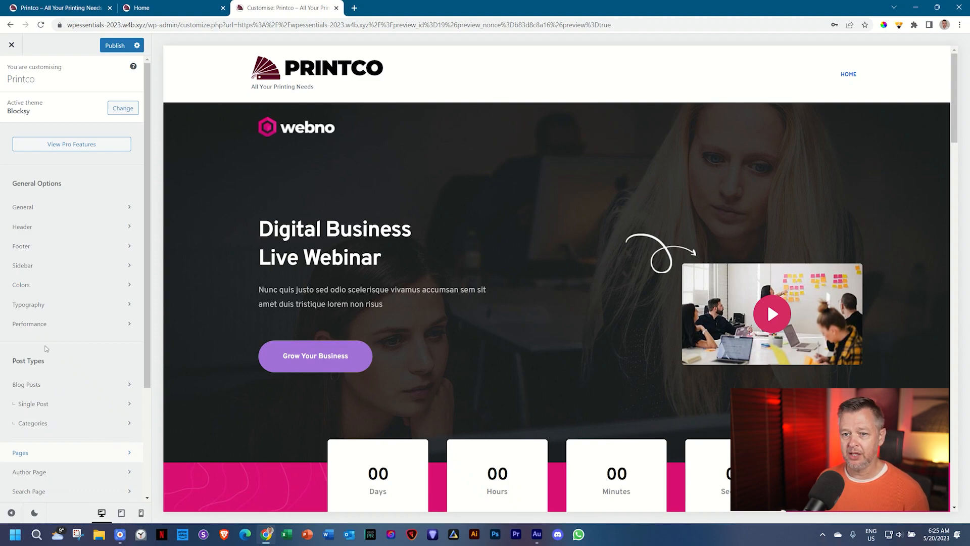
left_click(28, 236)
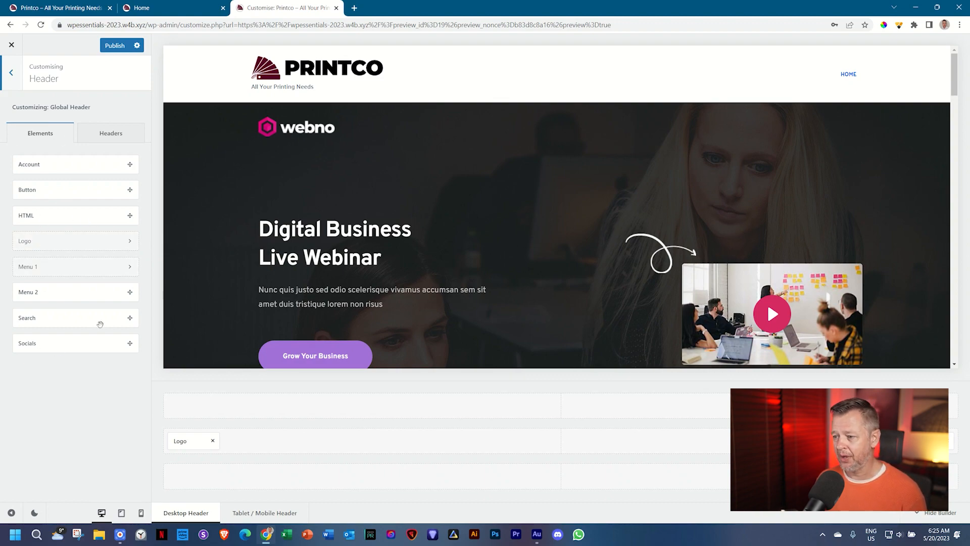
left_click(102, 135)
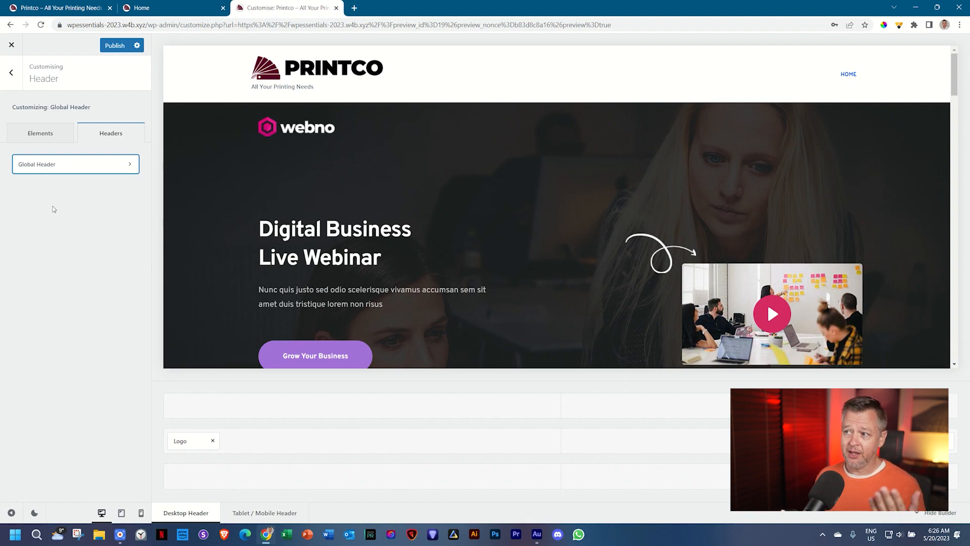
left_click(49, 166)
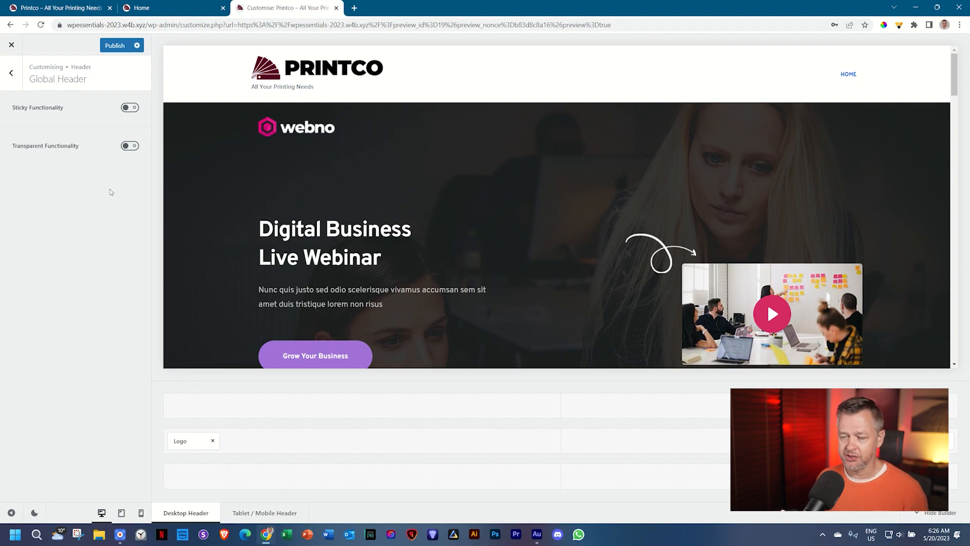
- Enable sticky functionality for the global header and check how it behaves along the page preview
left_click(133, 112)
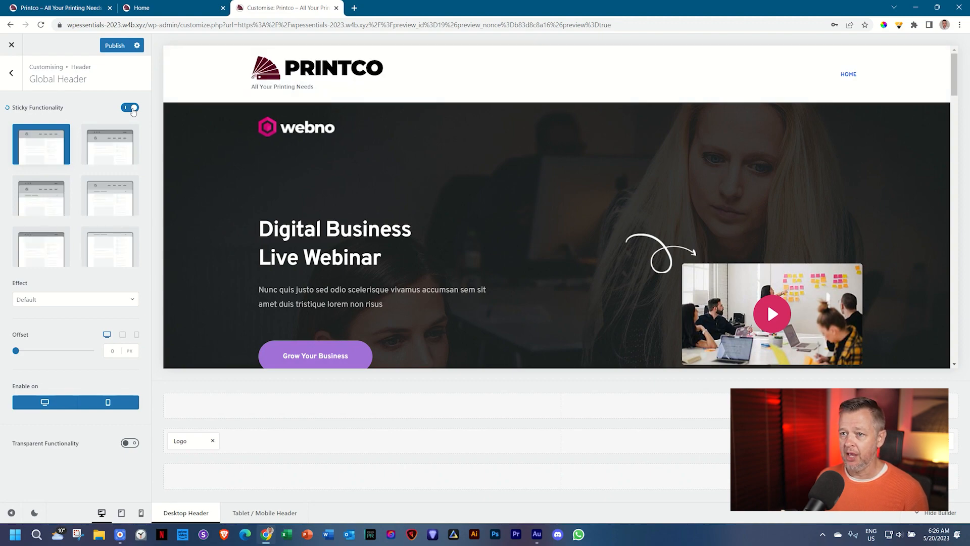
scroll(842, 220, "down", 4)
scroll(842, 221, "down", 1)
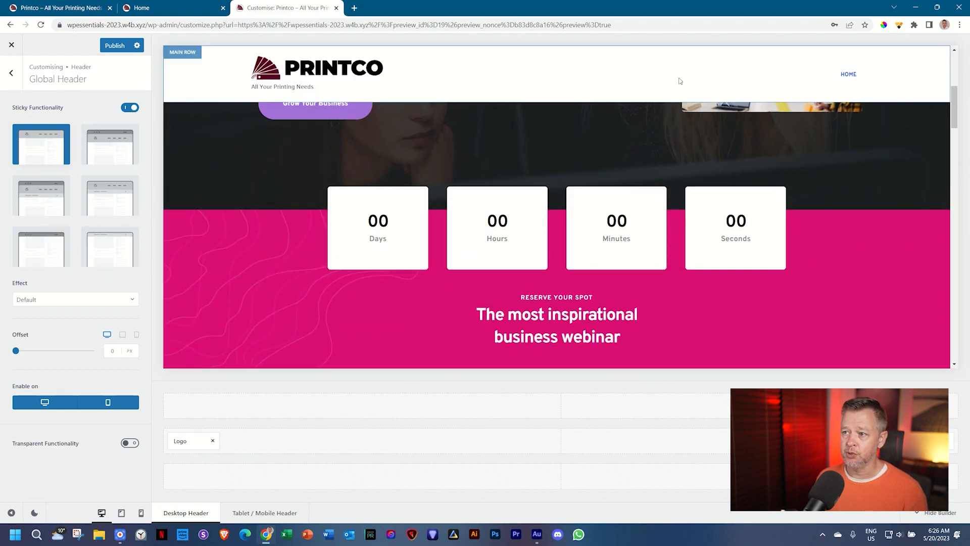
scroll(853, 279, "down", 10)
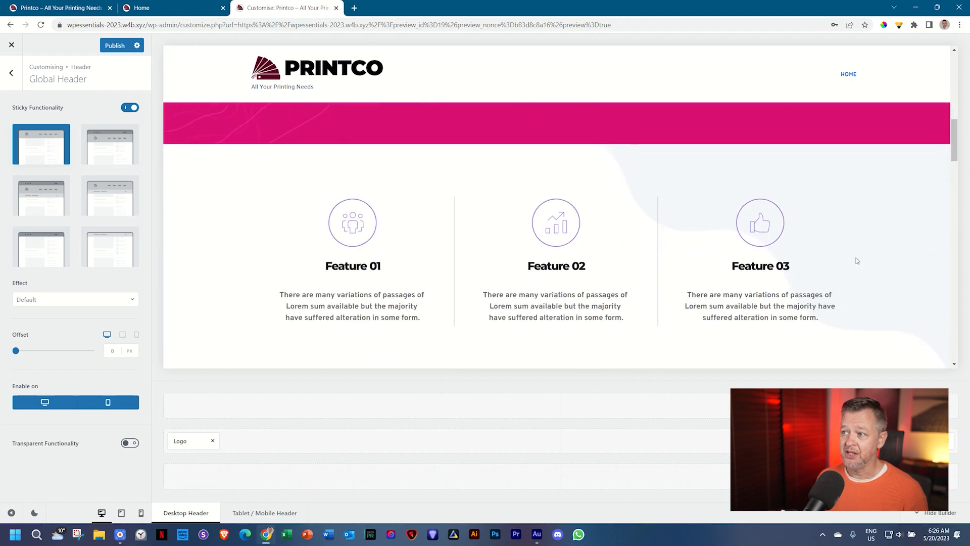
scroll(857, 258, "down", 15)
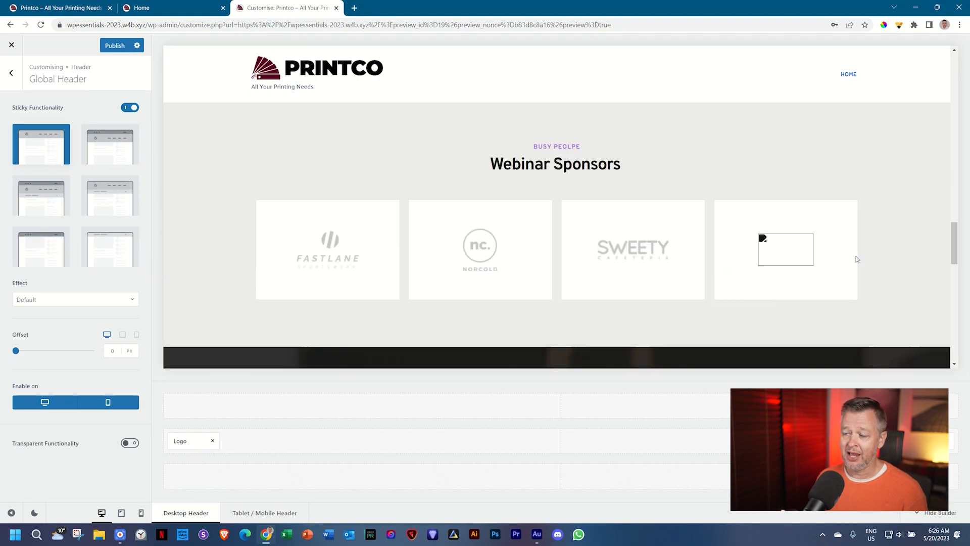
scroll(849, 272, "up", 18)
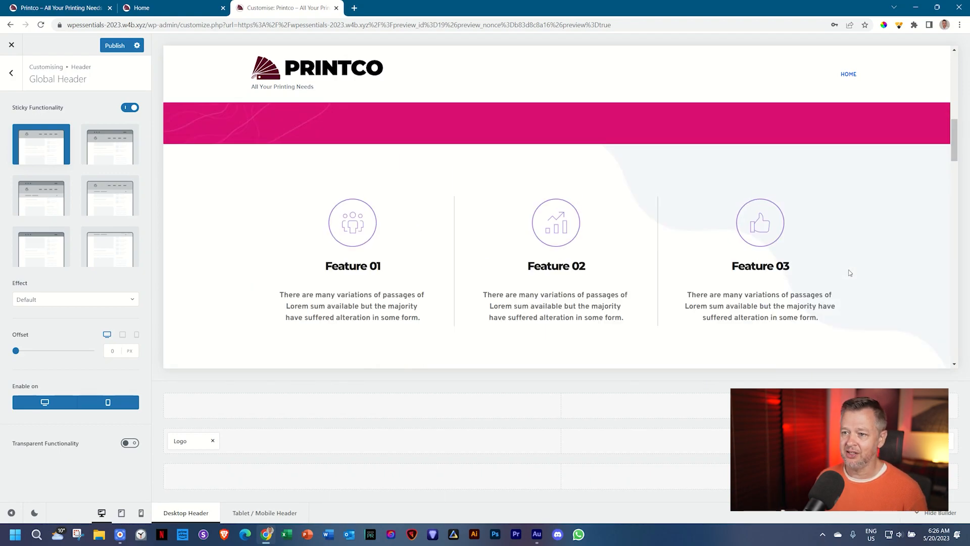
scroll(850, 273, "up", 6)
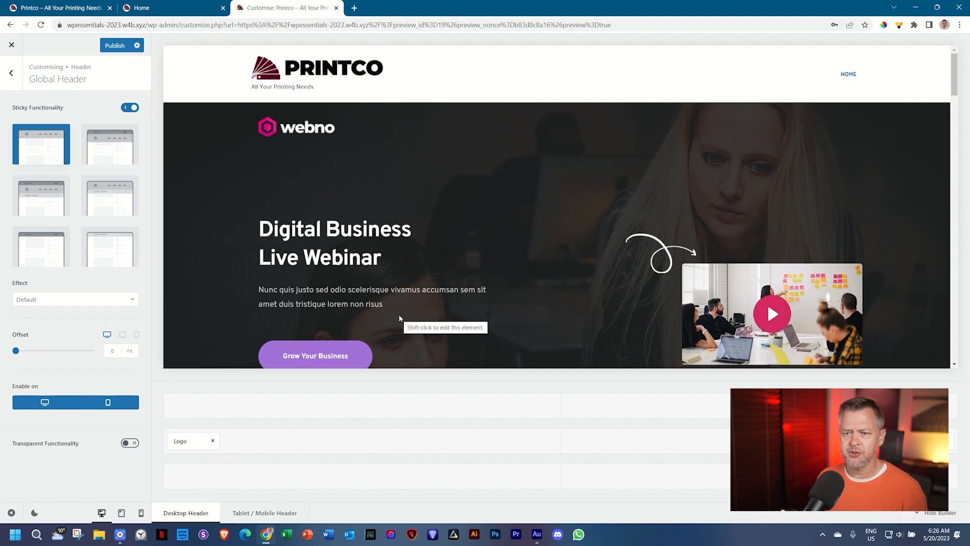
- Set the sticky header effect to Slide Down and check the behaviour in the page preview
left_click(112, 300)
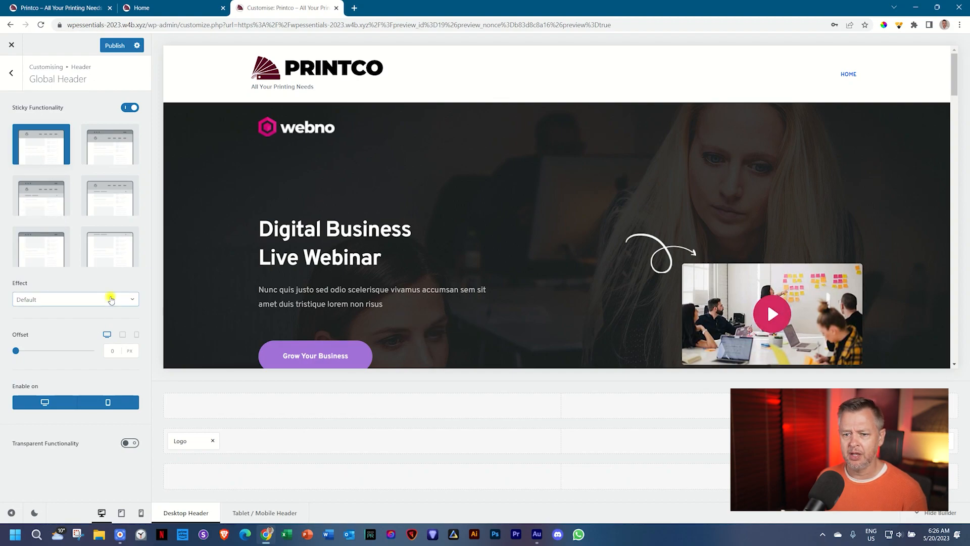
left_click(24, 318)
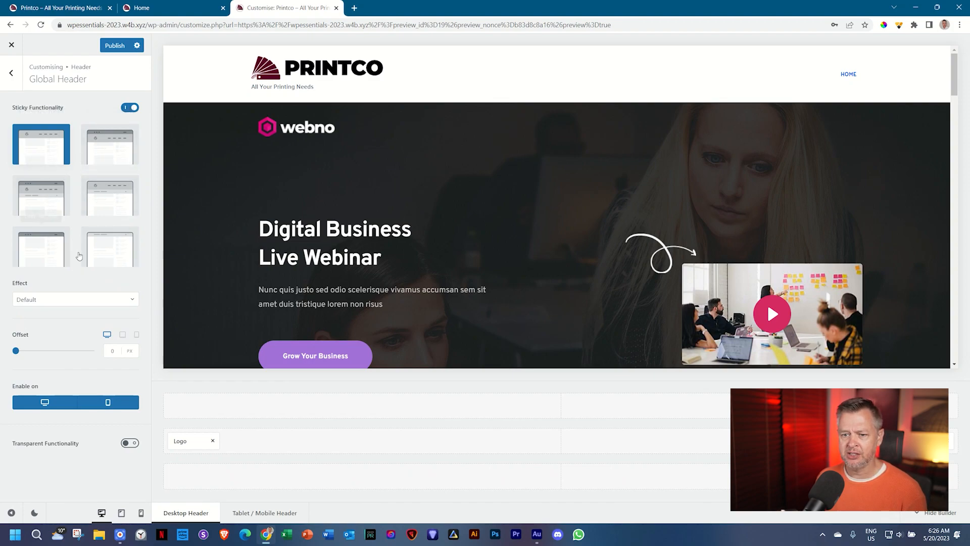
left_click(68, 301)
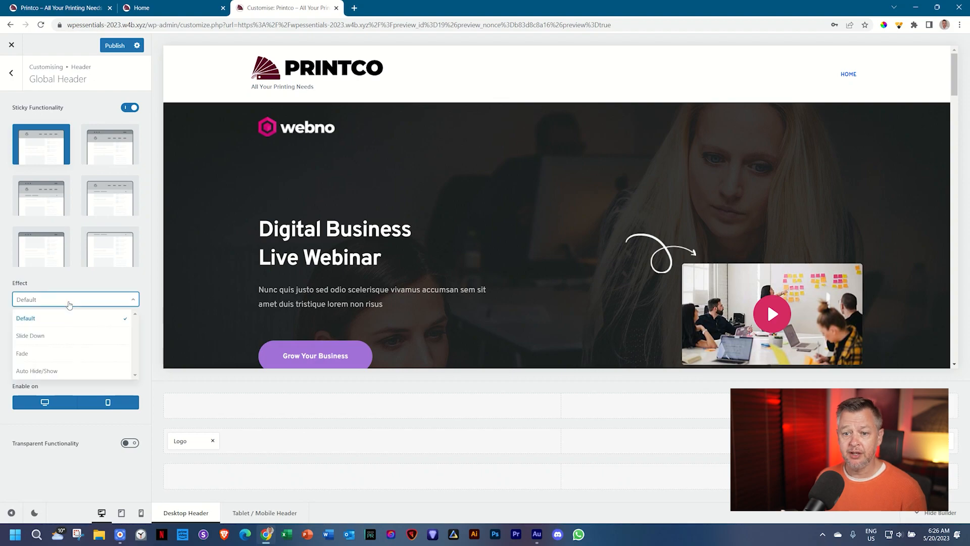
left_click(41, 336)
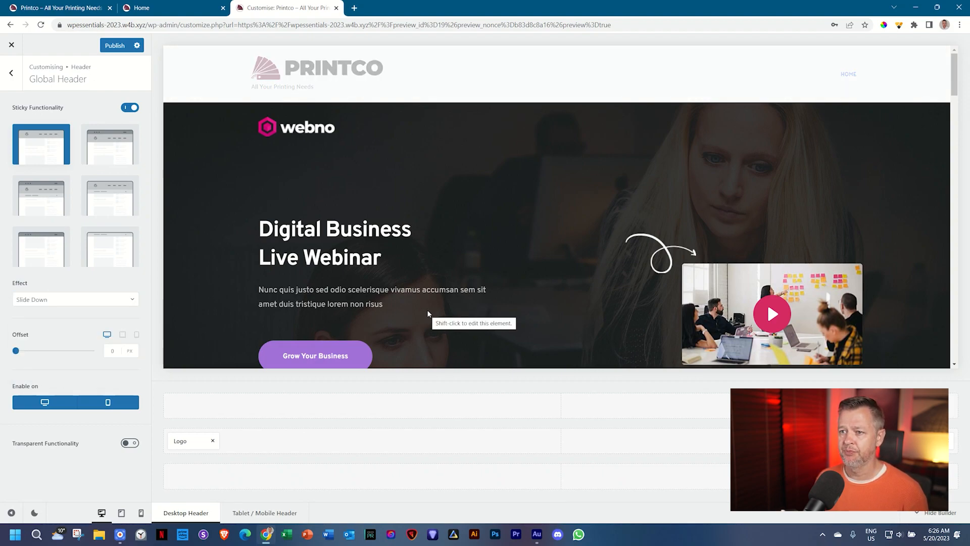
scroll(427, 314, "down", 5)
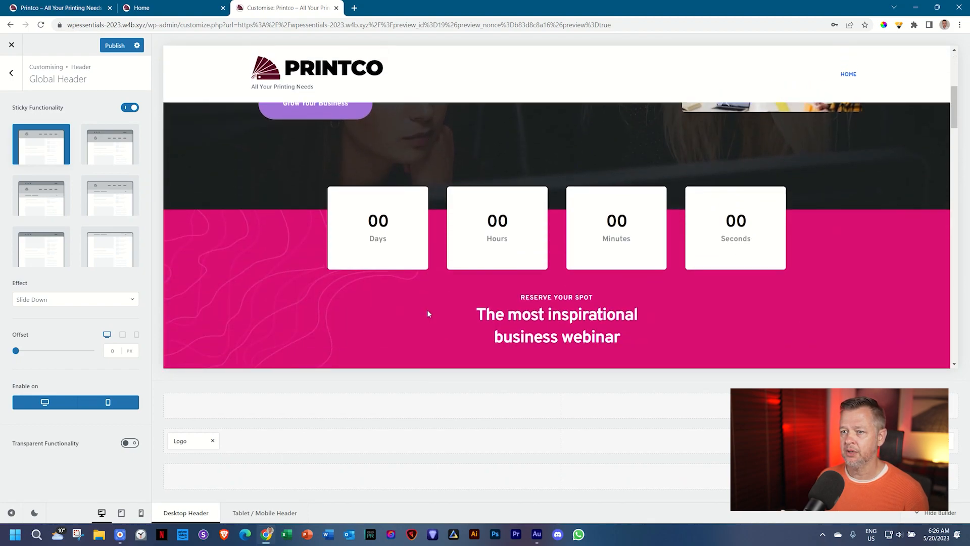
scroll(428, 314, "down", 3)
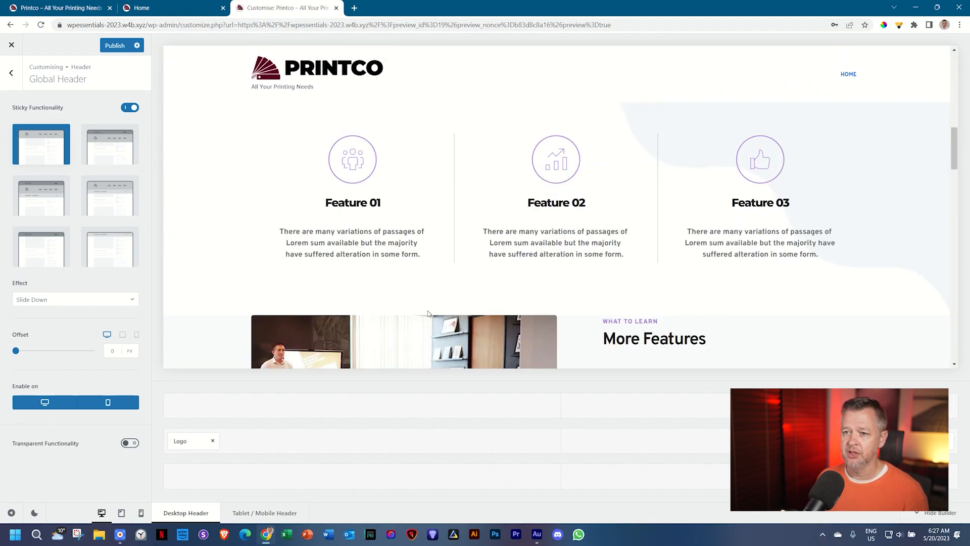
scroll(428, 313, "up", 3)
scroll(428, 314, "down", 3)
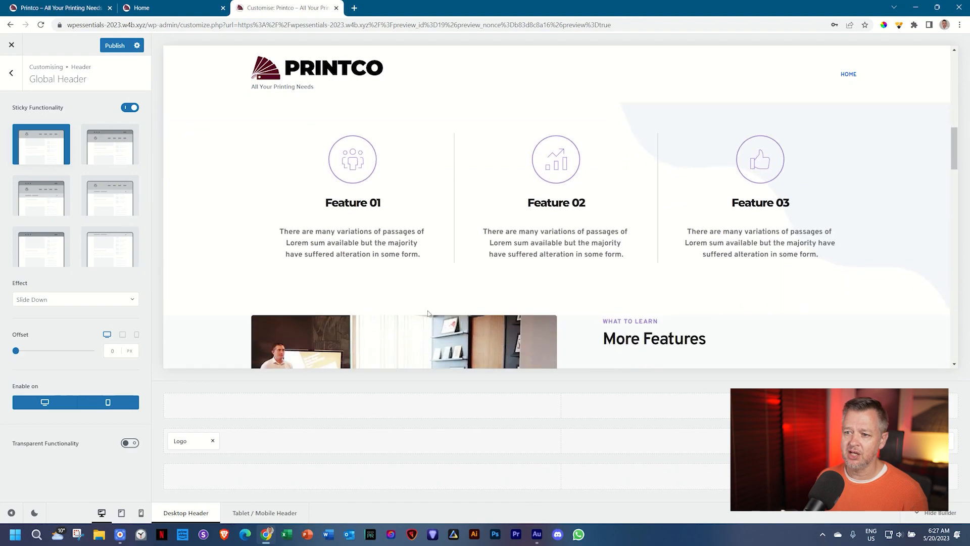
scroll(427, 314, "down", 4)
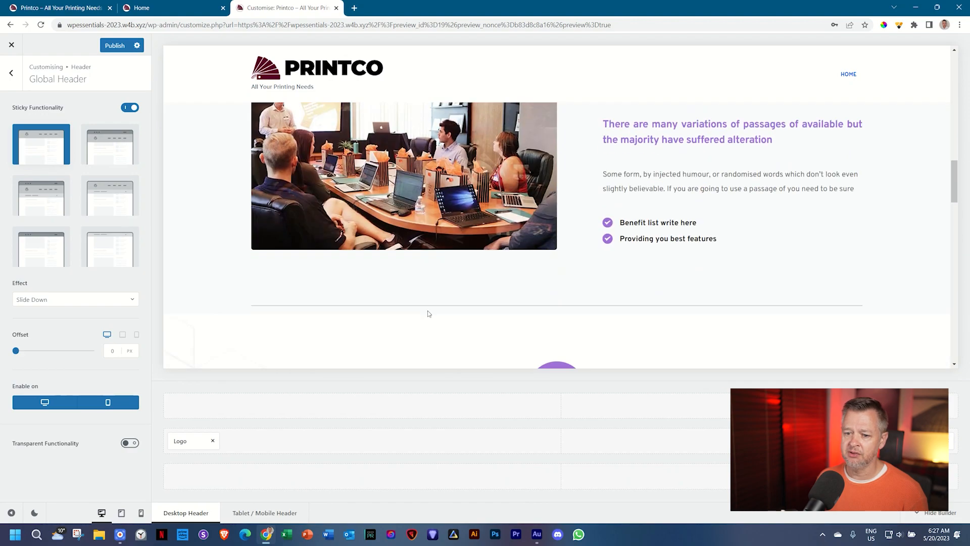
- Change the sticky header effect to Auto Hide/Show
left_click(82, 301)
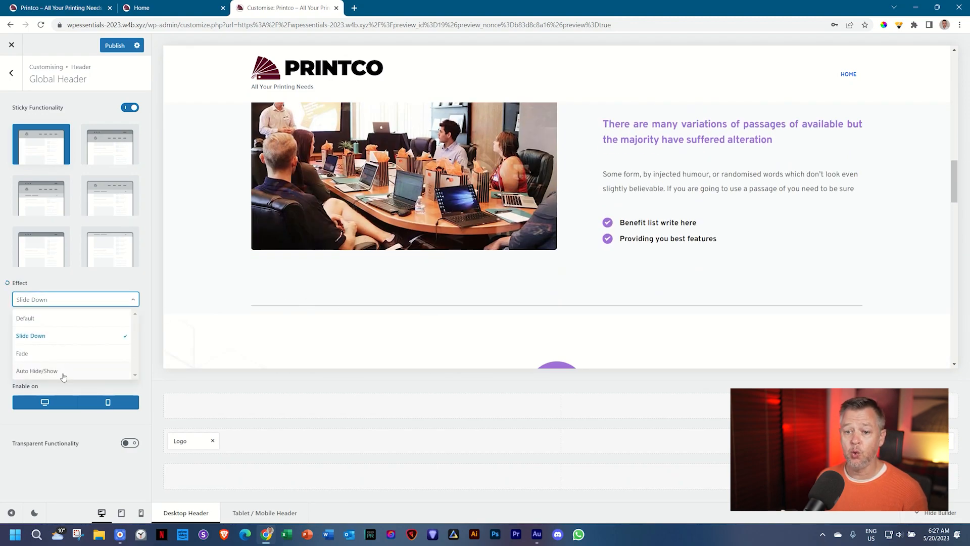
left_click(37, 371)
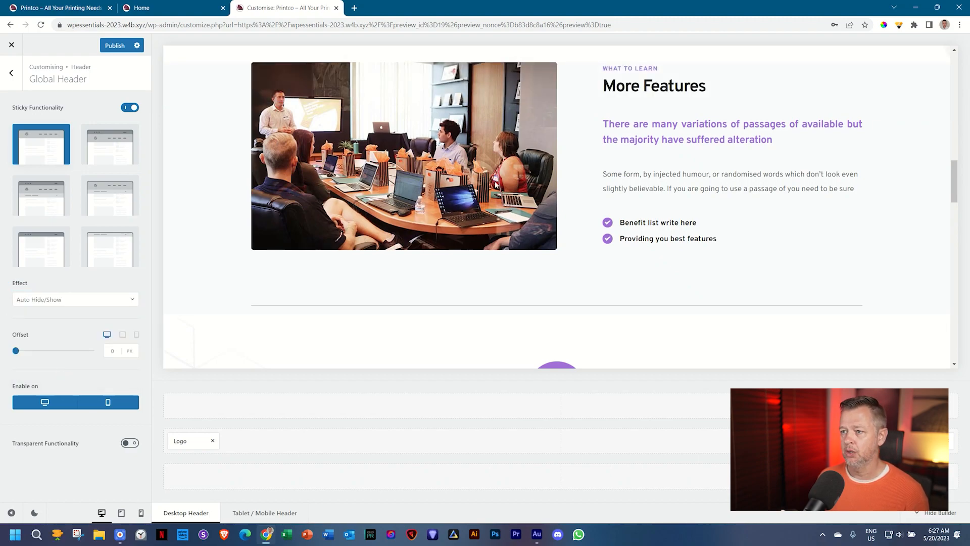
- Examine how the header responds to downward and upward movement through the page preview
scroll(495, 188, "down", 5)
scroll(494, 187, "down", 5)
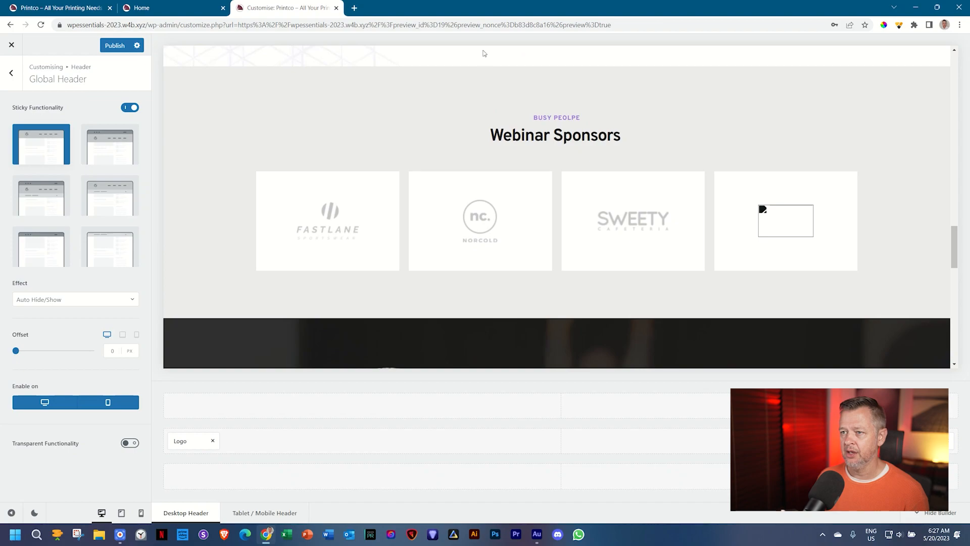
scroll(486, 162, "down", 5)
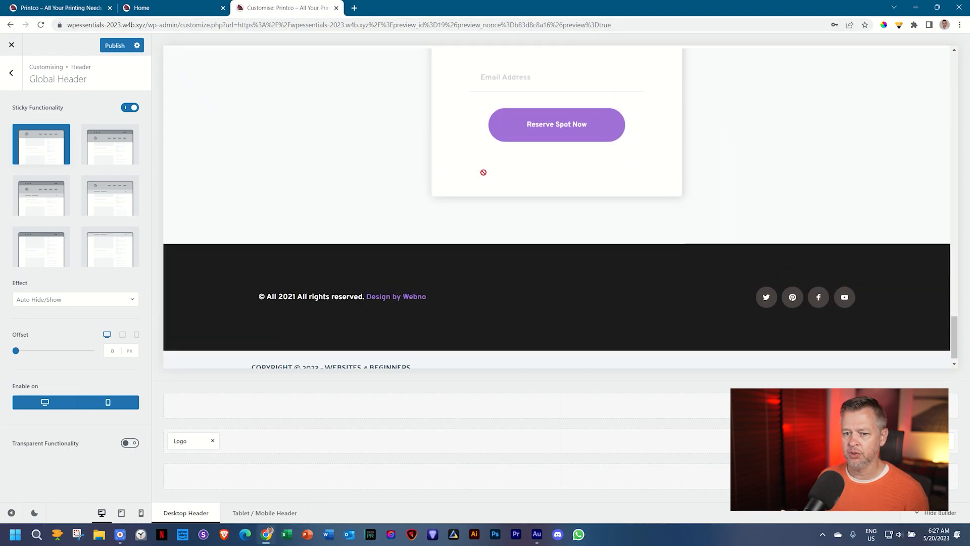
scroll(482, 169, "up", 10)
scroll(484, 170, "up", 5)
scroll(483, 169, "down", 3)
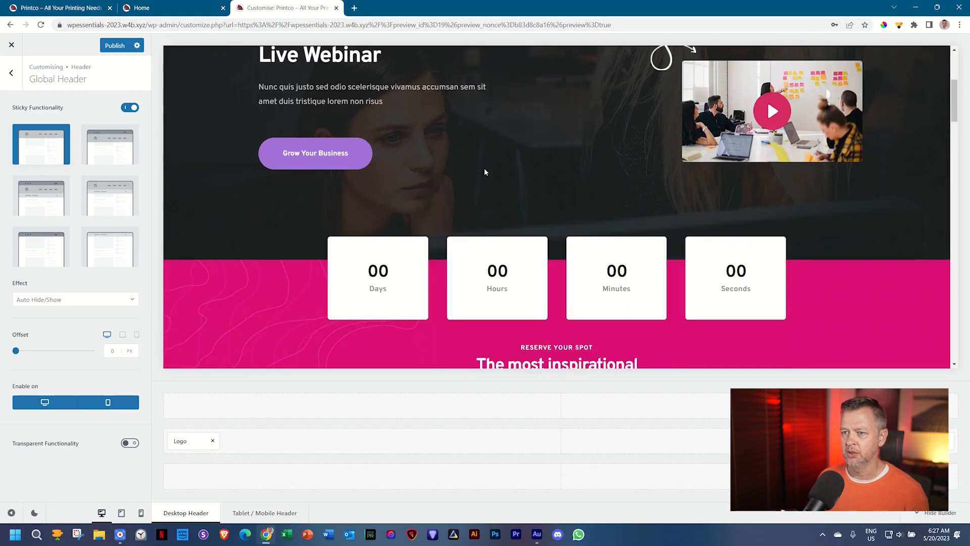
scroll(484, 172, "up", 4)
scroll(484, 172, "down", 6)
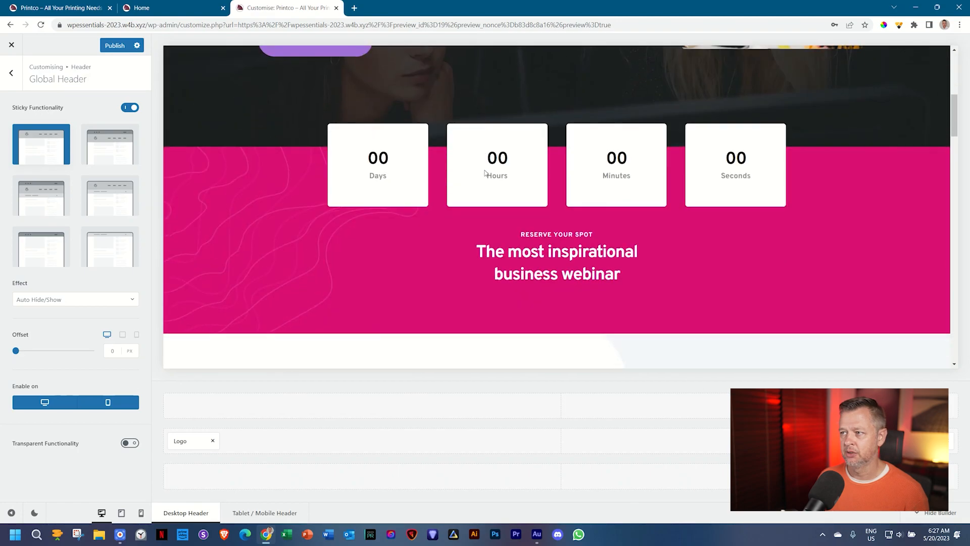
scroll(485, 172, "up", 4)
scroll(484, 172, "down", 10)
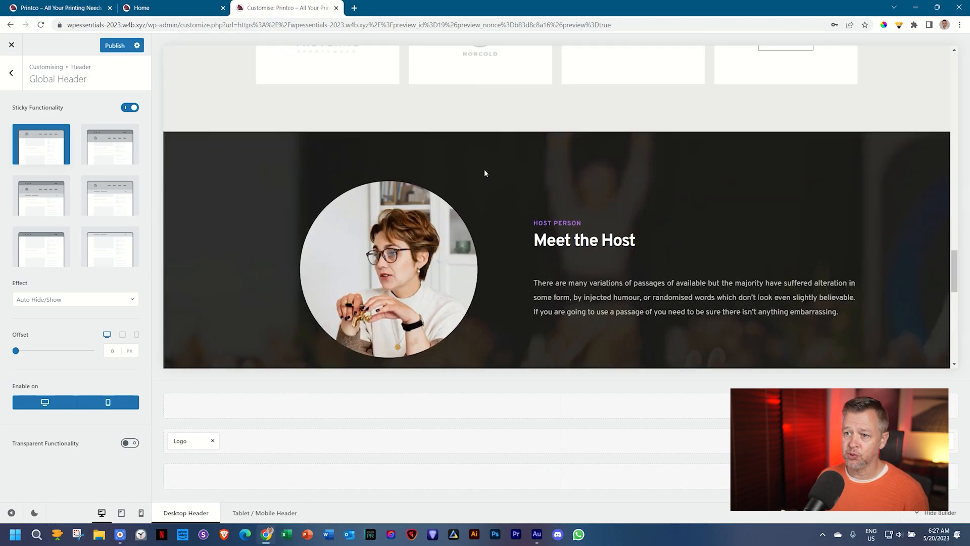
scroll(485, 177, "up", 4)
scroll(487, 175, "down", 8)
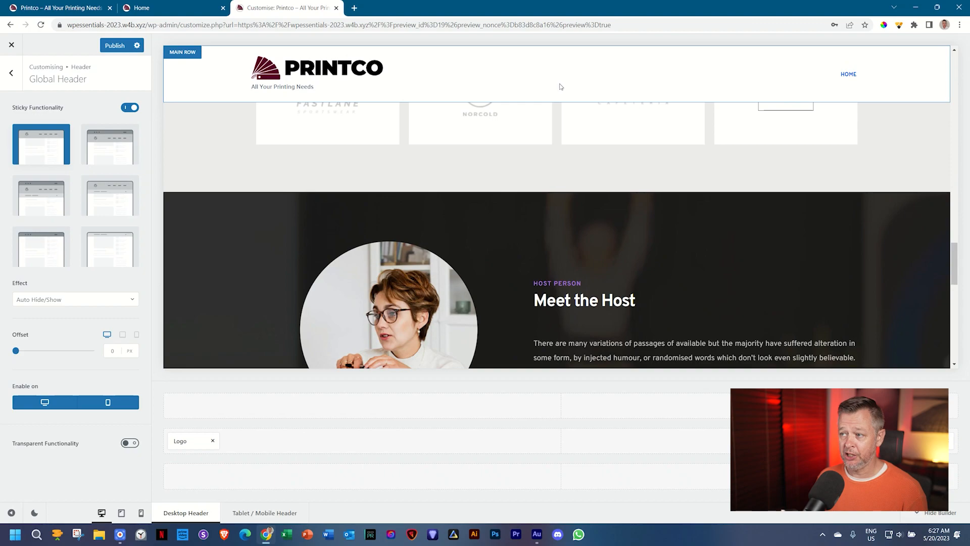
scroll(548, 203, "up", 3)
scroll(548, 202, "up", 10)
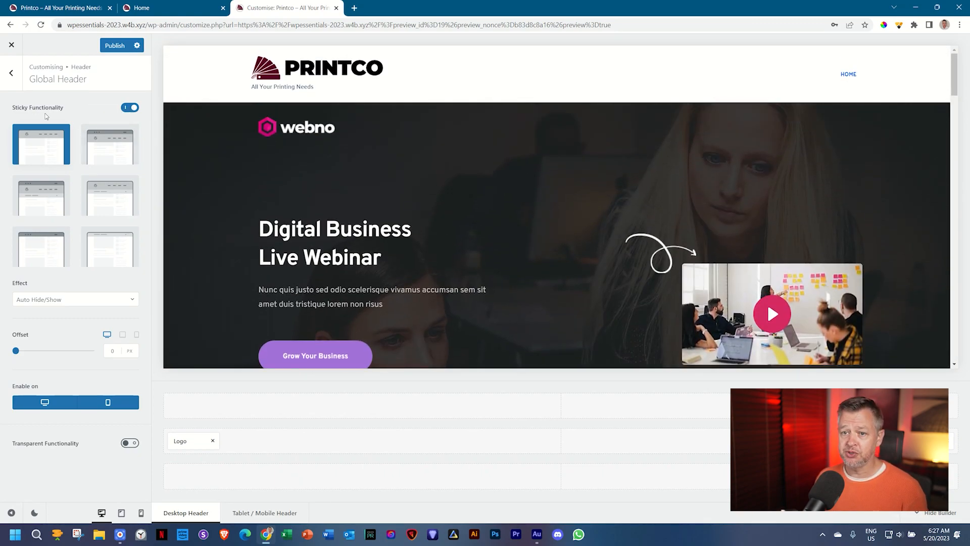
- Turn off the global header's sticky functionality, and try its transparent functionality on and off
left_click(129, 110)
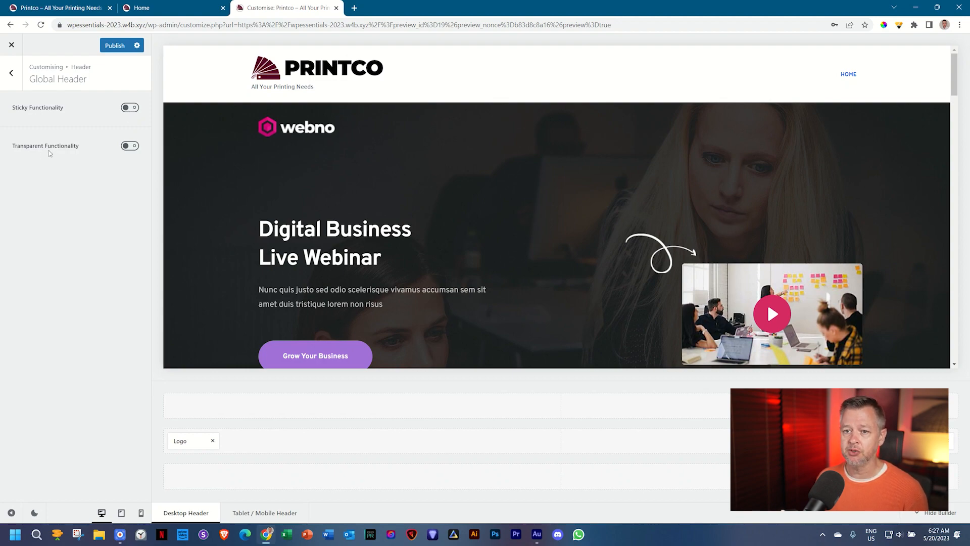
left_click(132, 147)
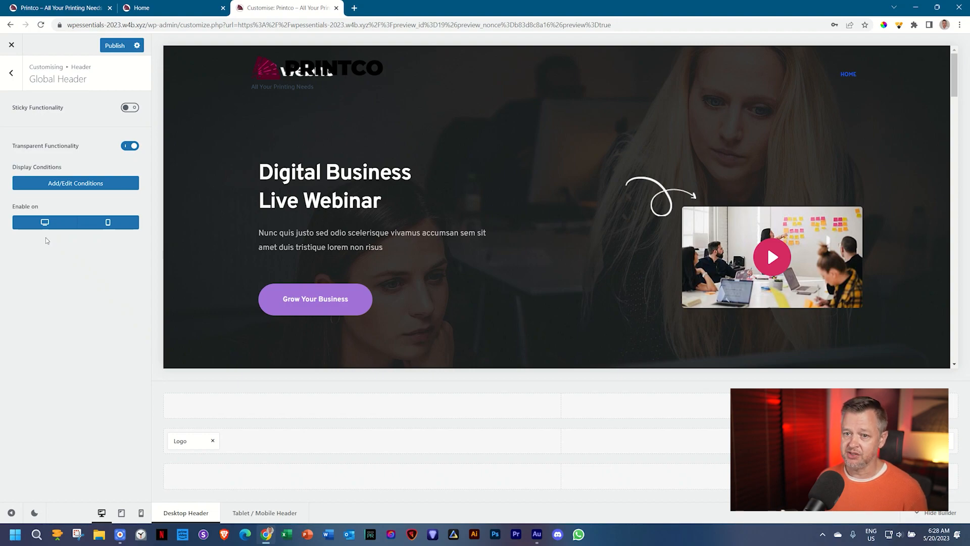
left_click(122, 225)
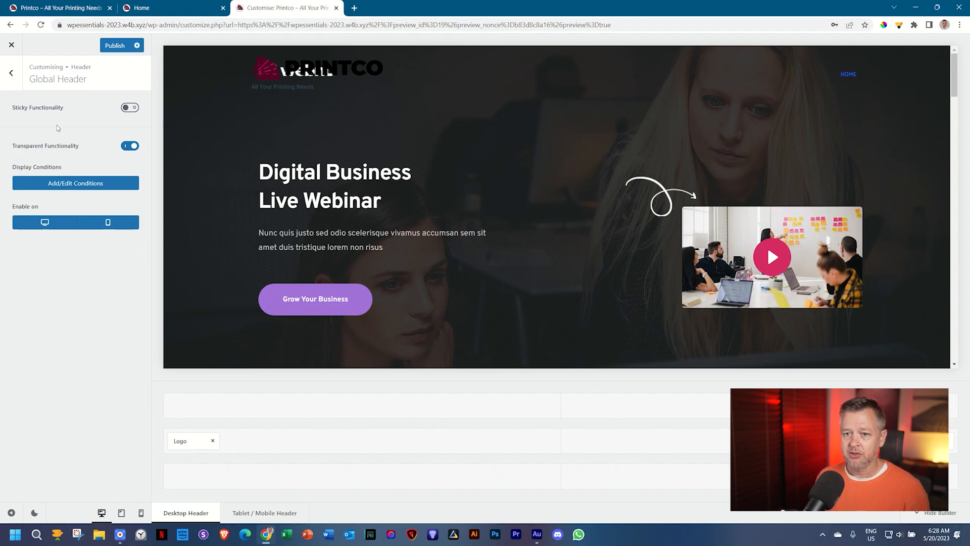
left_click(128, 146)
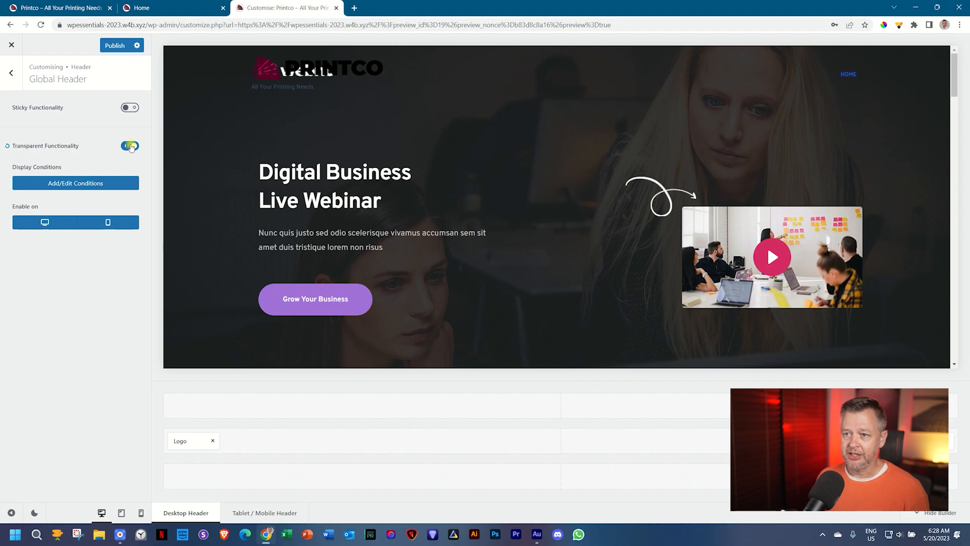
left_click(129, 146)
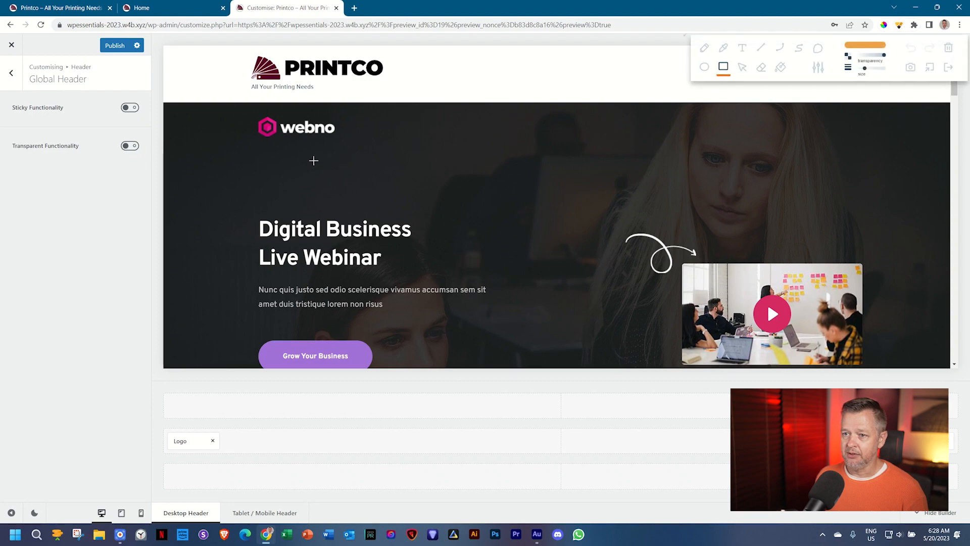
mouse_move(237, 103)
left_mouse_down()
mouse_move(425, 166)
mouse_move(448, 163)
left_mouse_up()
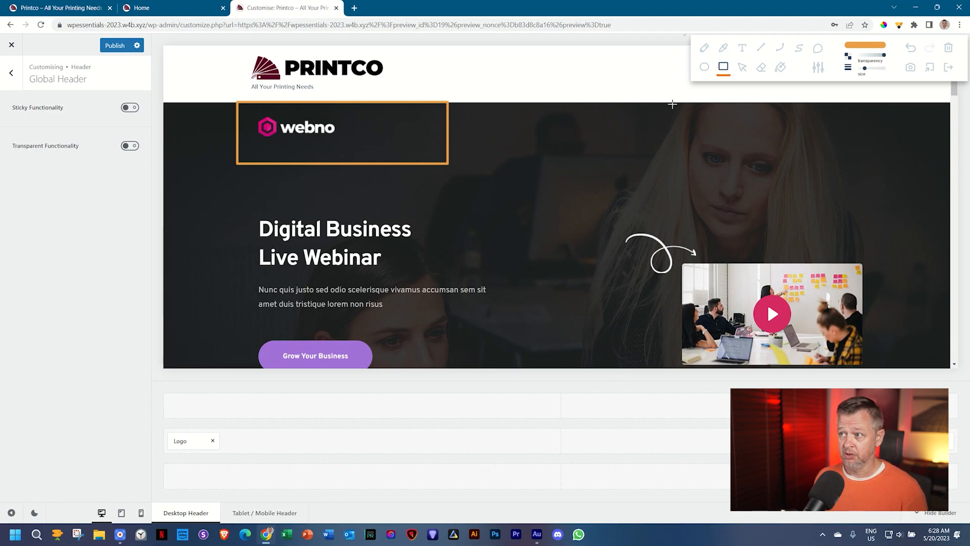
left_click(948, 67)
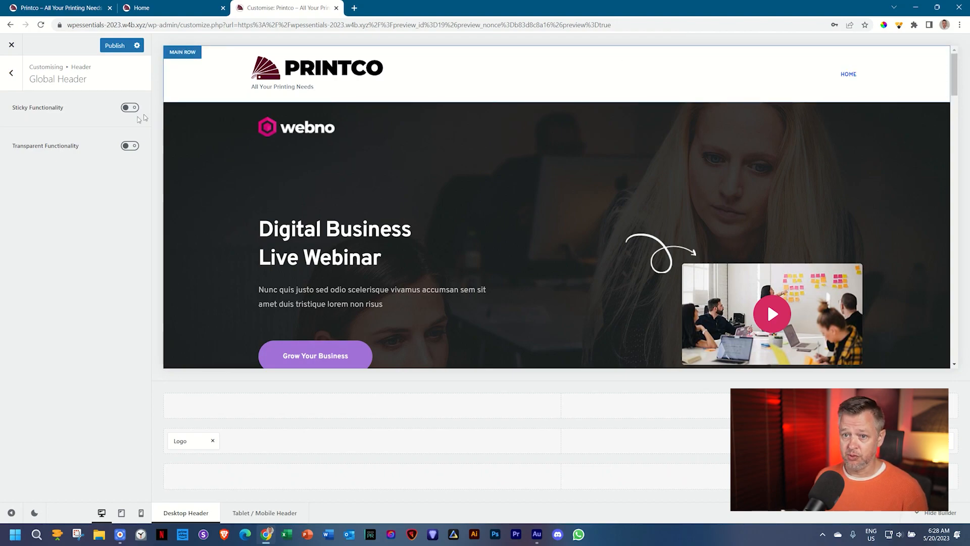
- Enable transparent functionality for the global header
left_click(130, 146)
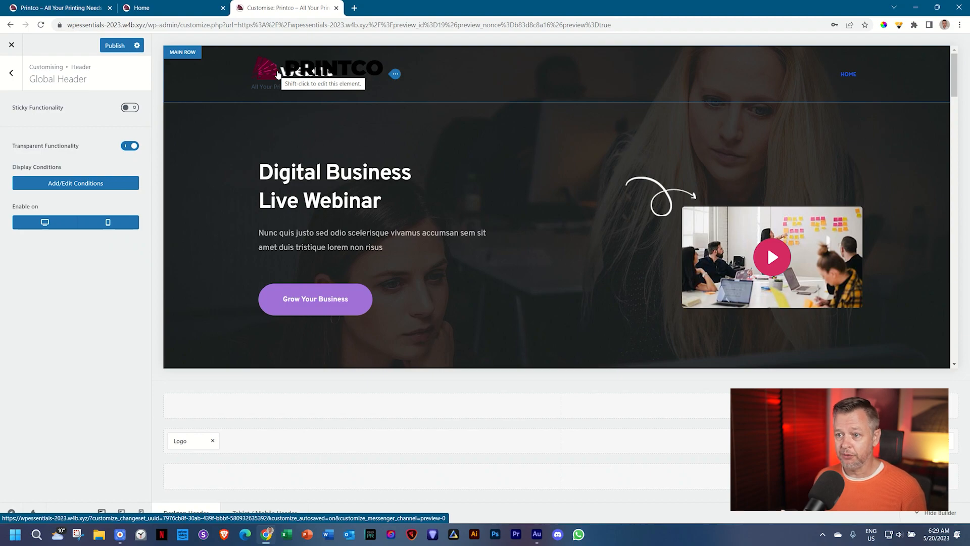
- Publish the transparent global header, and reload the Home page in the page editor to apply it there
left_click(116, 46)
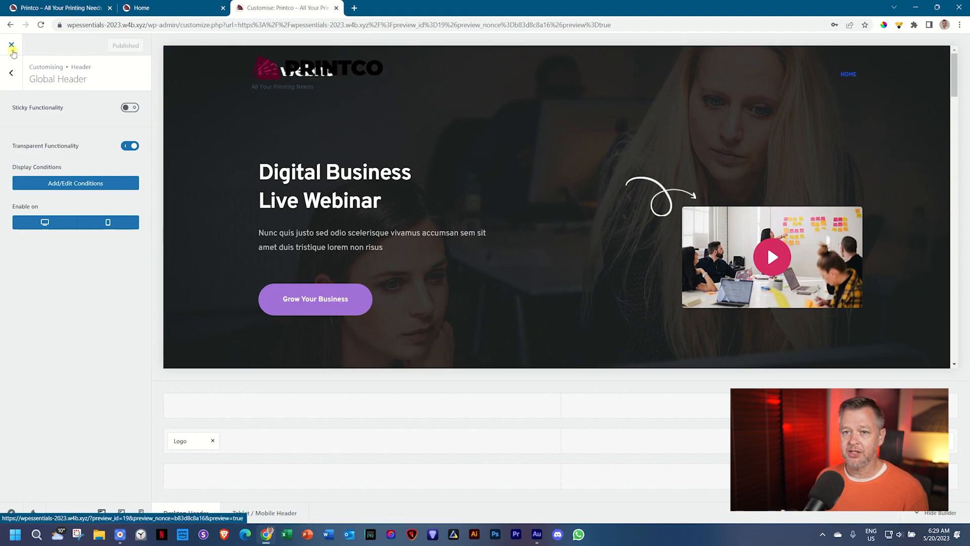
left_click(12, 50)
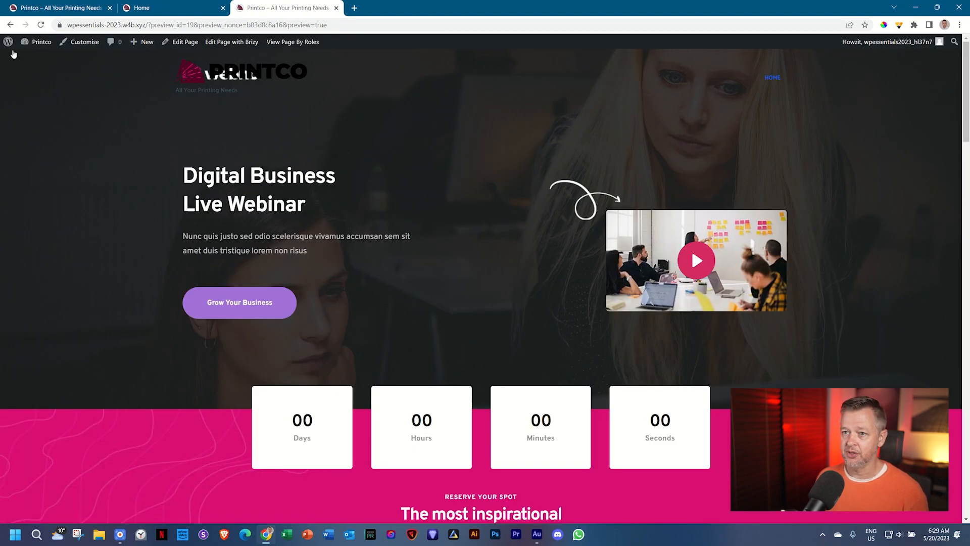
left_click(215, 6)
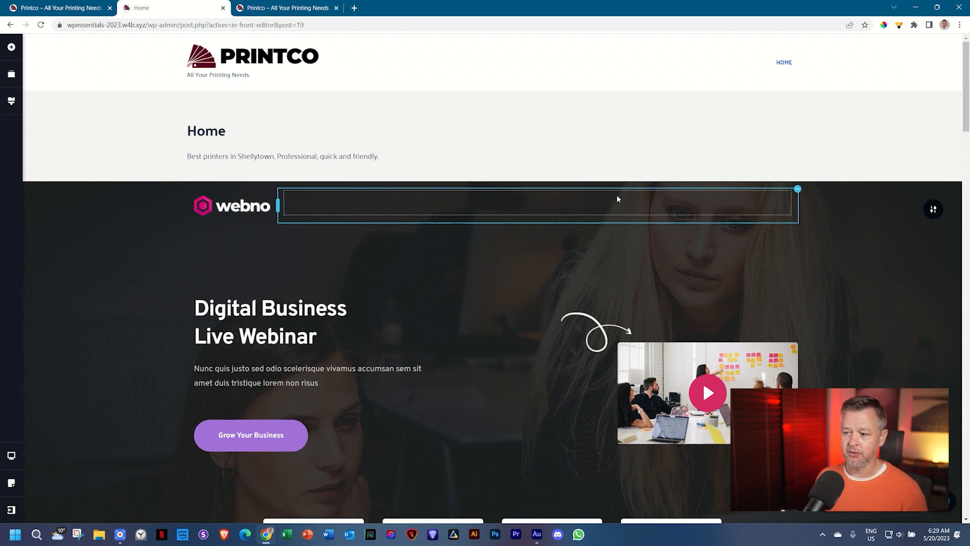
left_click(40, 26)
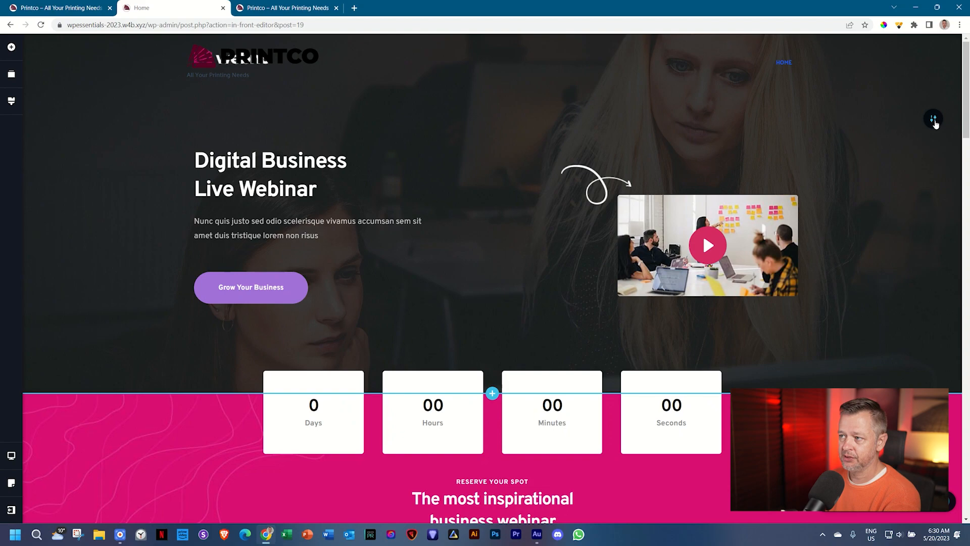
- Raise the hero block's top padding to 100 px and further to 200 px, separating the webno logo from the Printco header
mouse_move(935, 124)
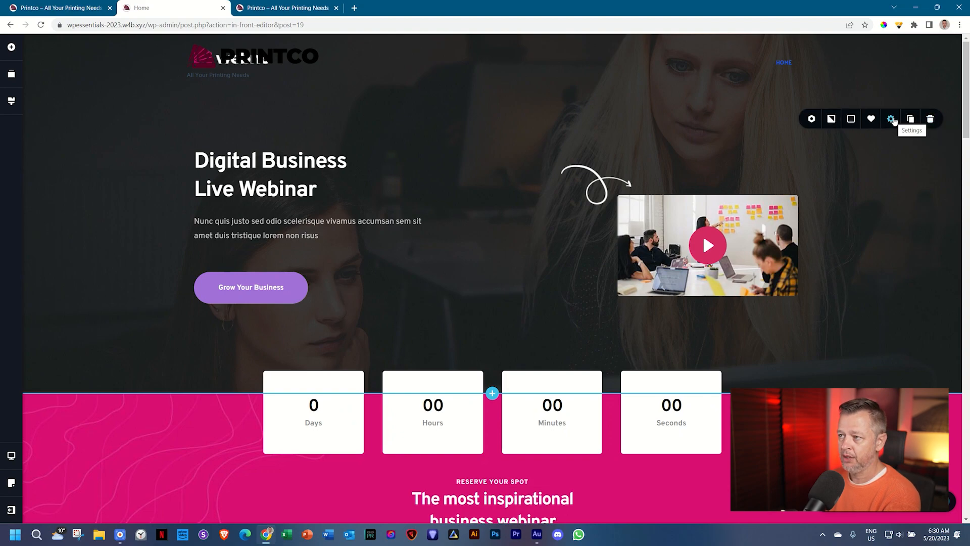
left_click(891, 119)
left_click(858, 211)
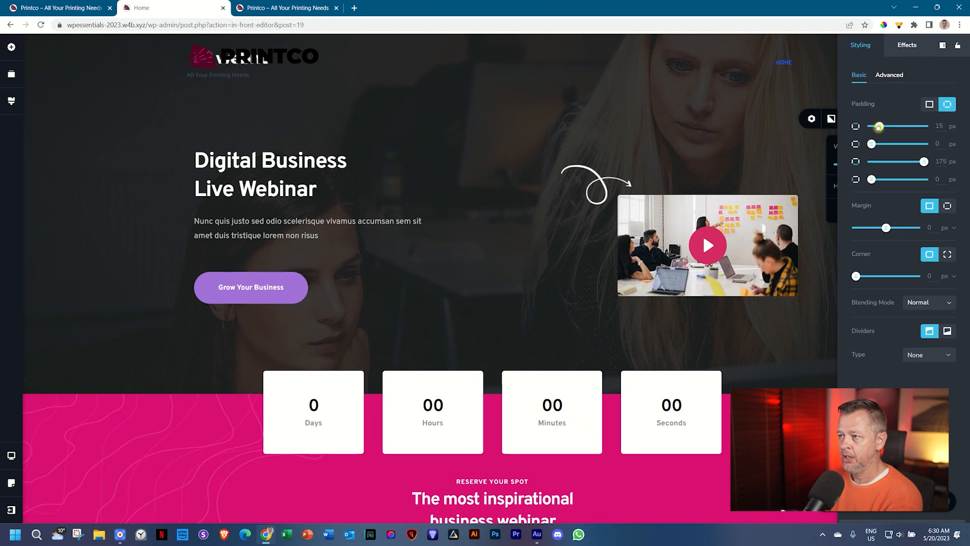
left_click_drag(879, 127, 923, 127)
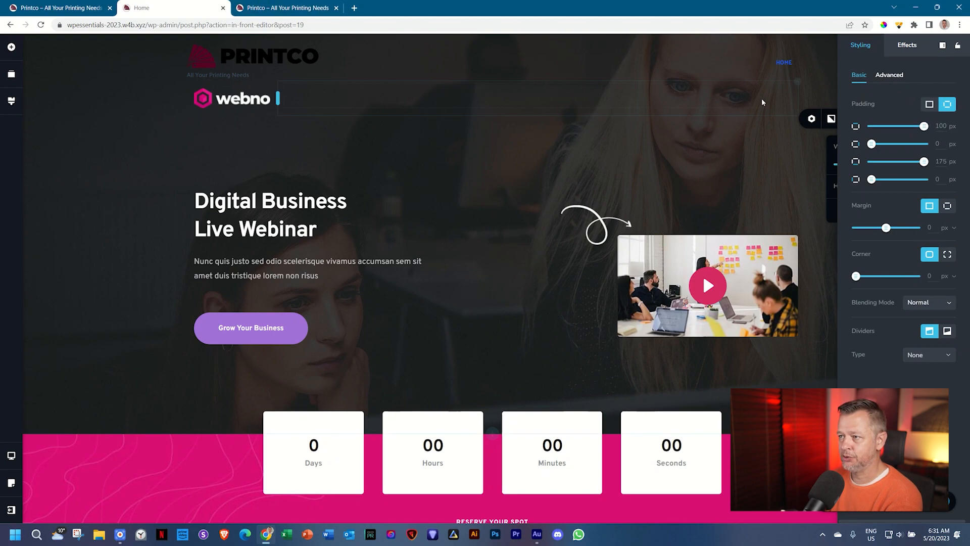
left_click(234, 100)
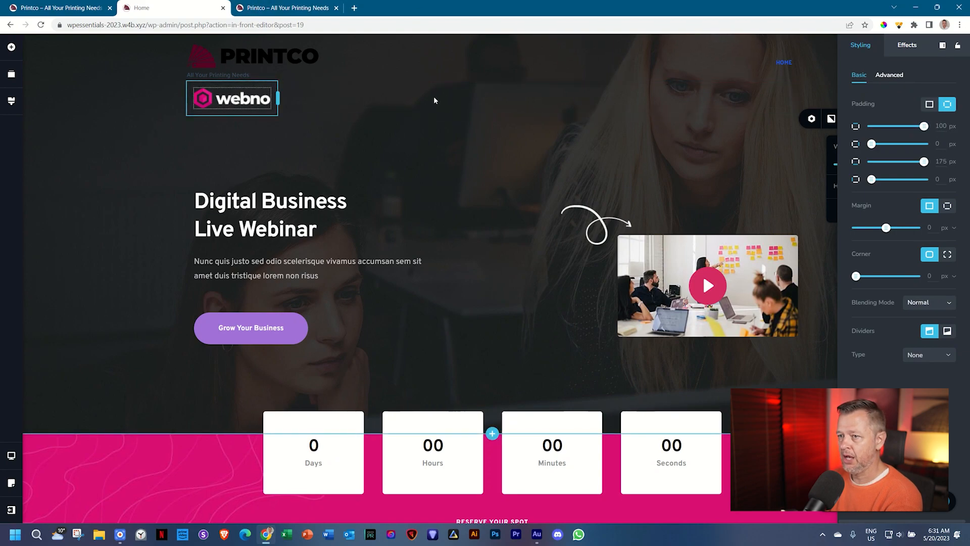
left_click(530, 100)
left_click(208, 100)
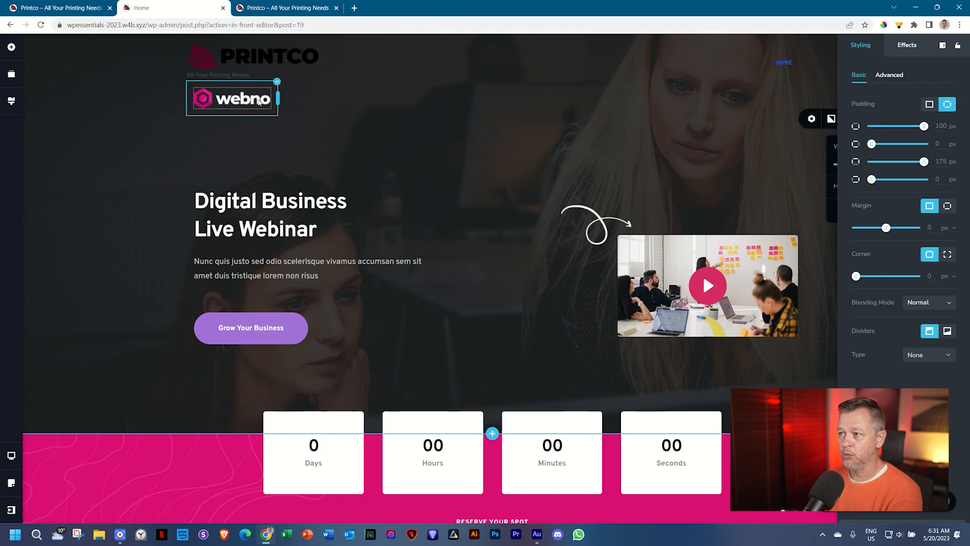
double_click(940, 126)
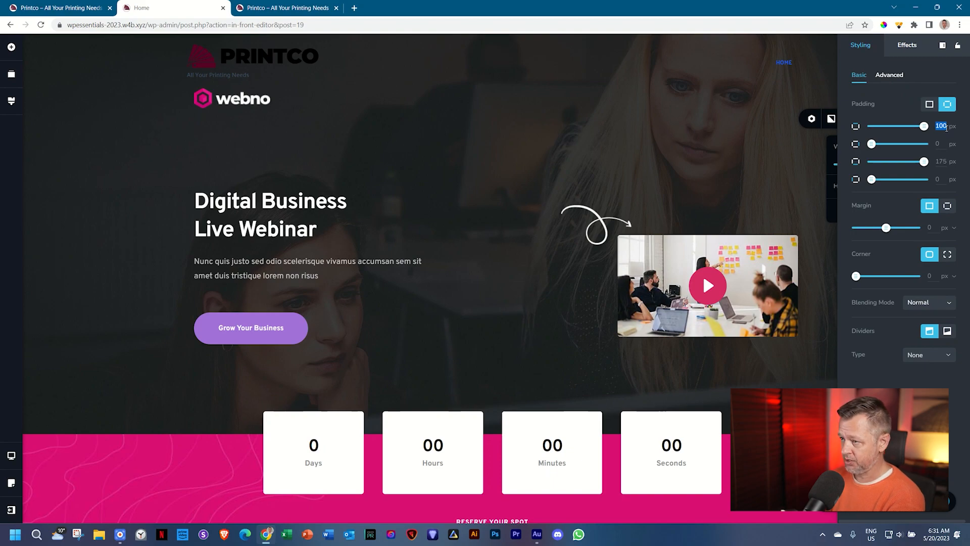
type("200")
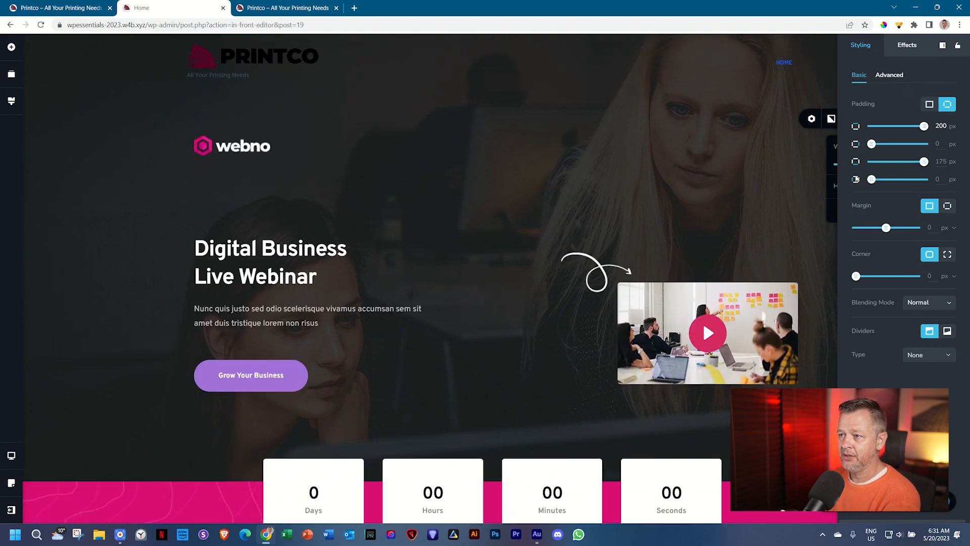
left_click(123, 212)
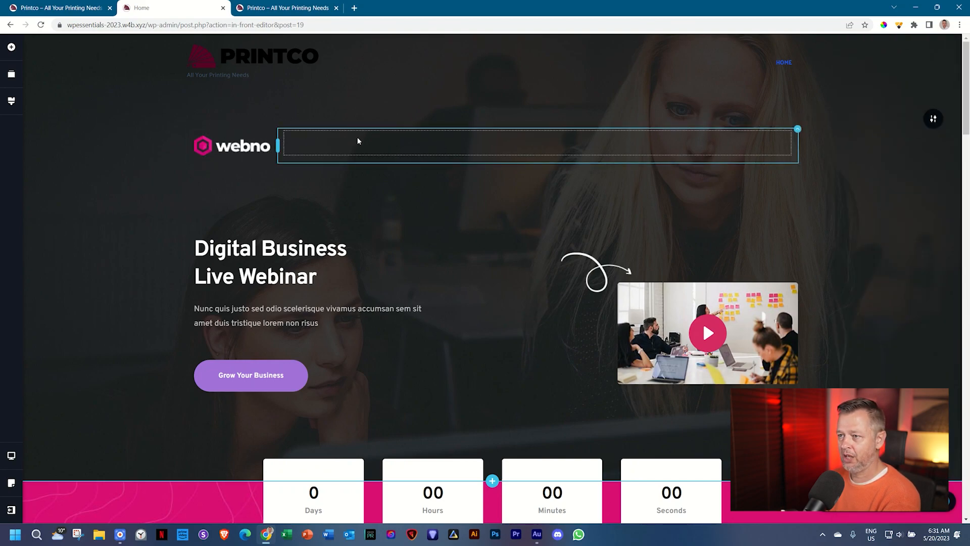
- Delete the webno logo column and the empty column beside it from the hero block
left_click(224, 146)
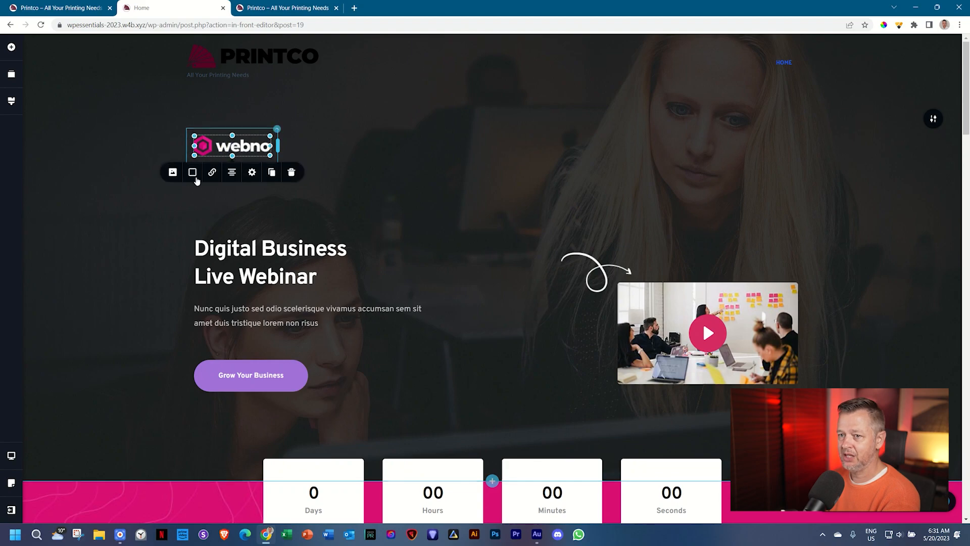
left_click(359, 144)
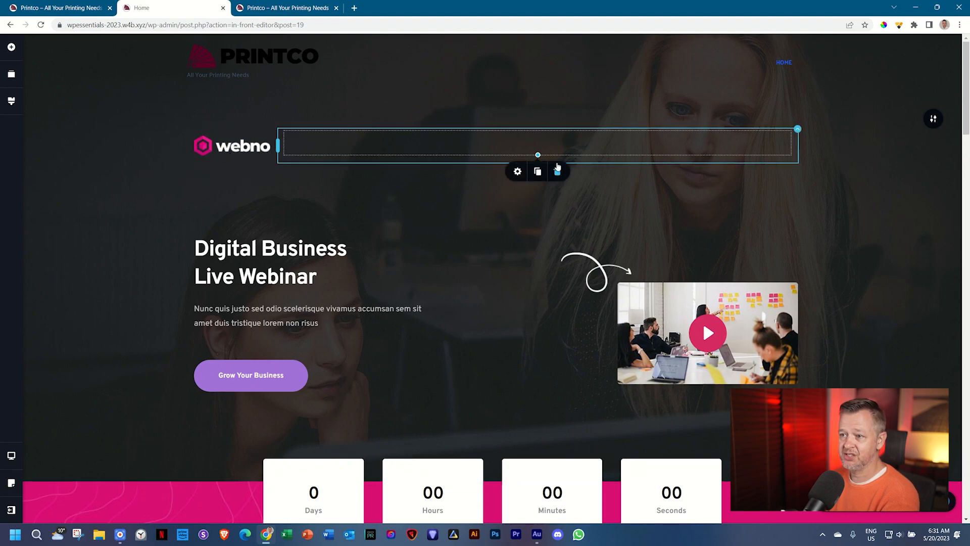
left_click(377, 200)
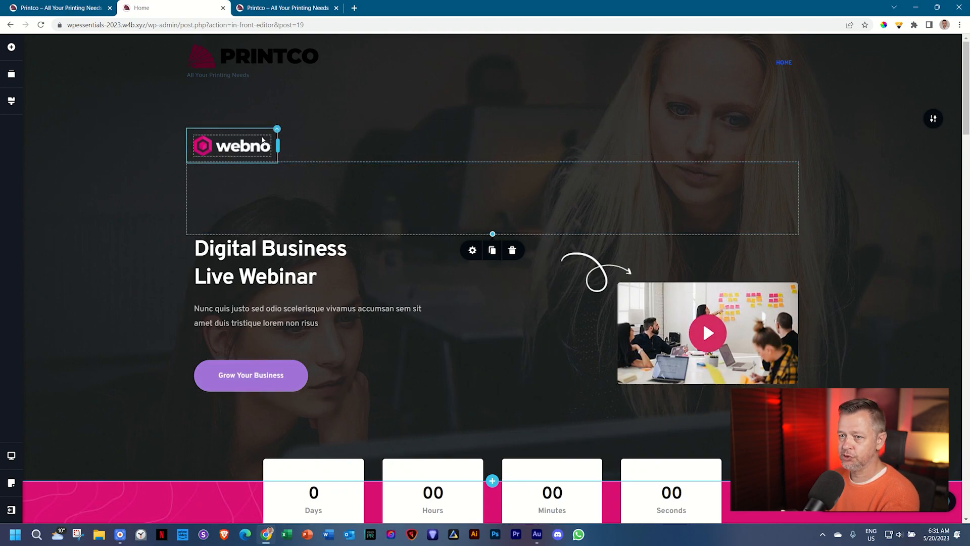
left_click(276, 133)
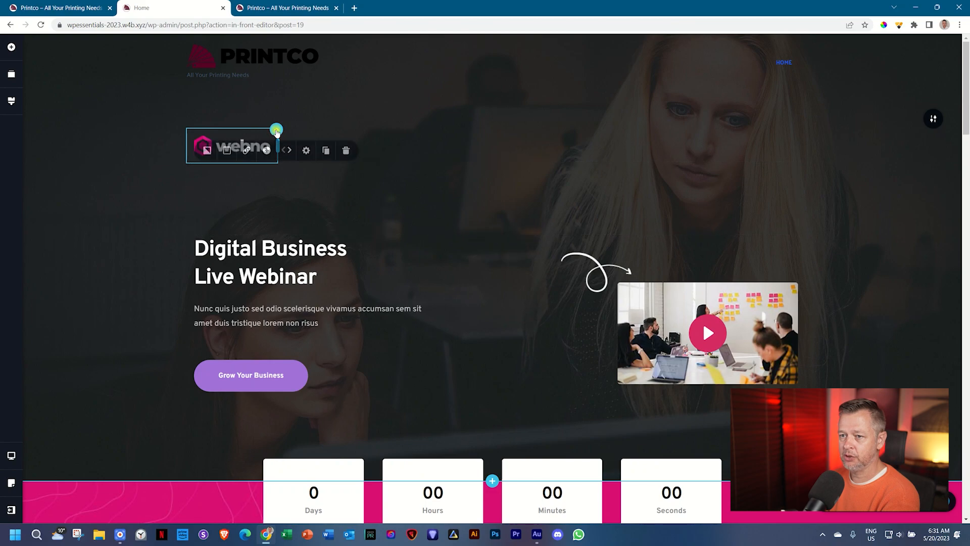
left_click(347, 151)
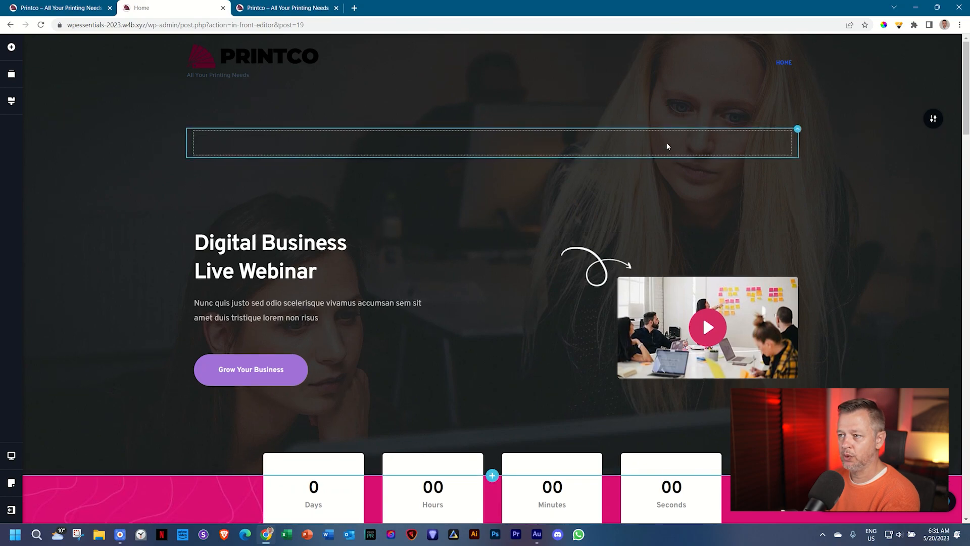
left_click(798, 130)
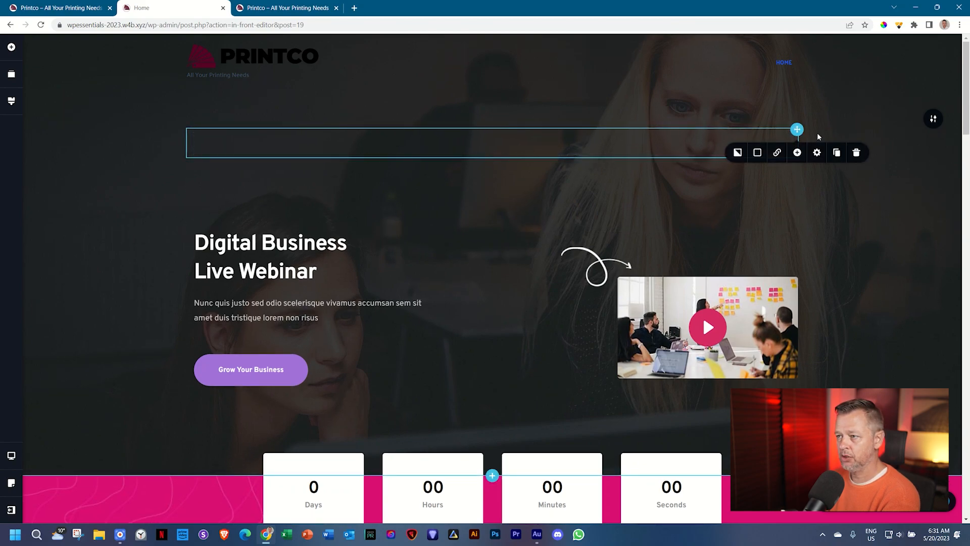
left_click(856, 152)
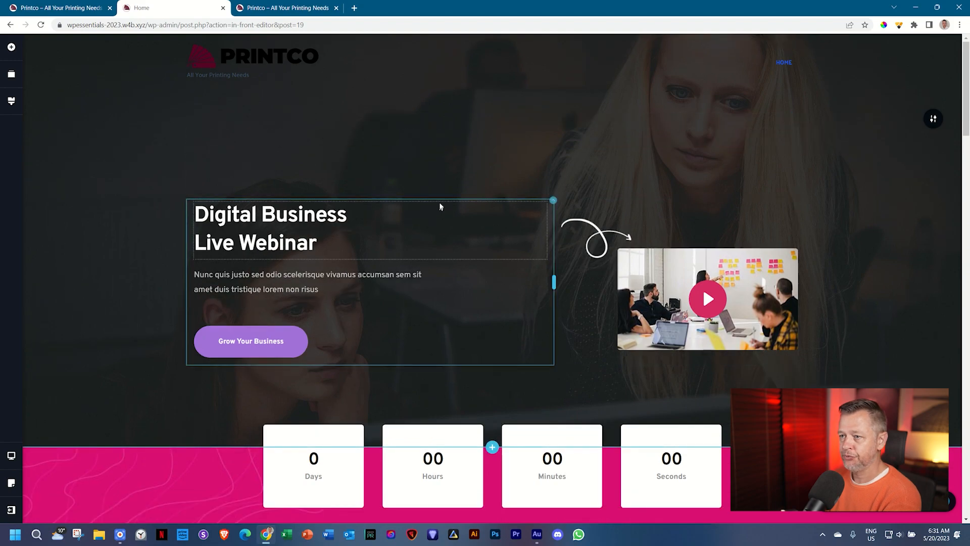
- Reduce the hero block's top padding to 30 px
left_click(933, 119)
left_click(892, 123)
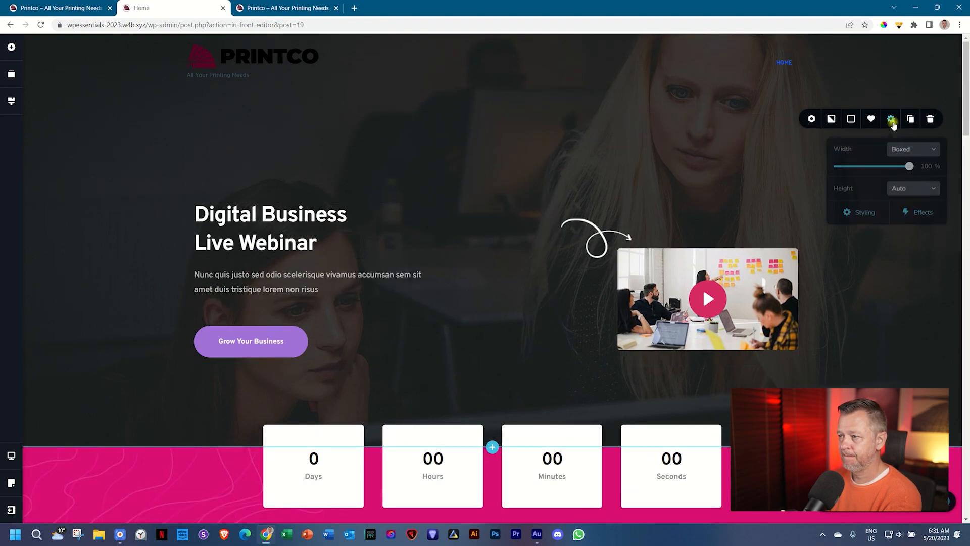
left_click(861, 210)
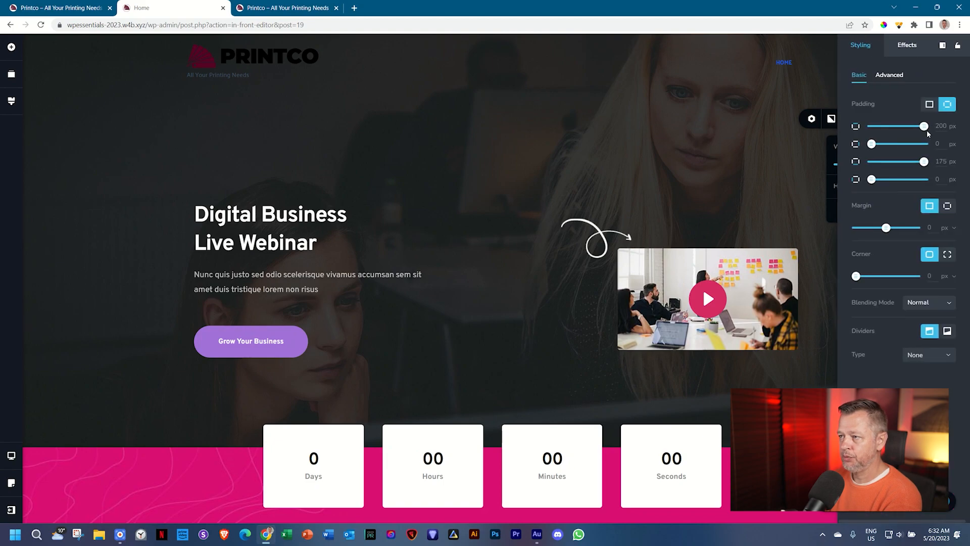
left_click_drag(923, 126, 886, 126)
left_click(939, 127)
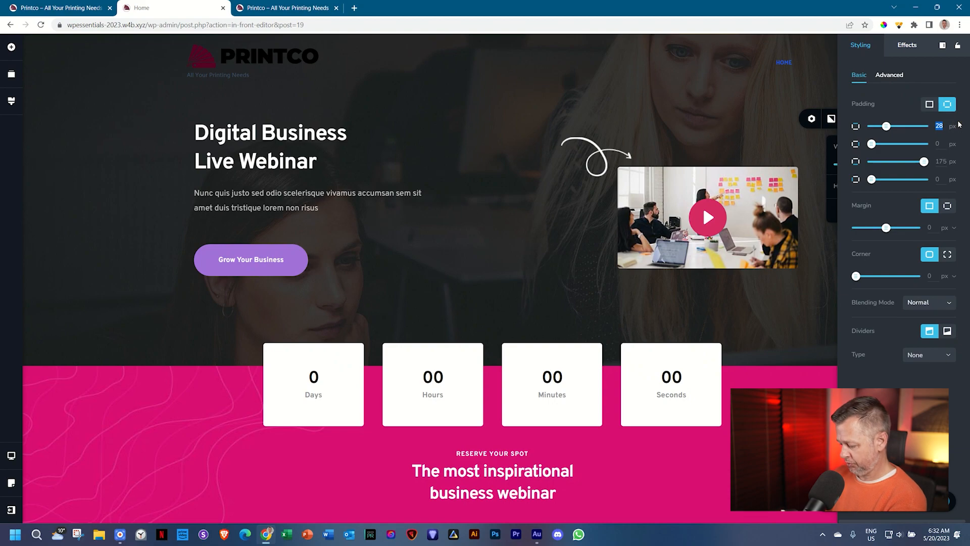
type("30")
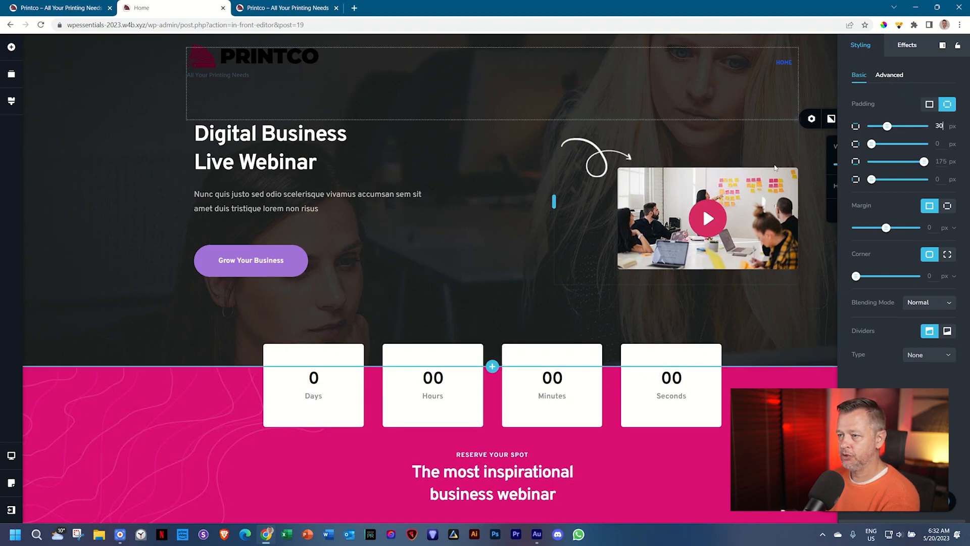
left_click(518, 154)
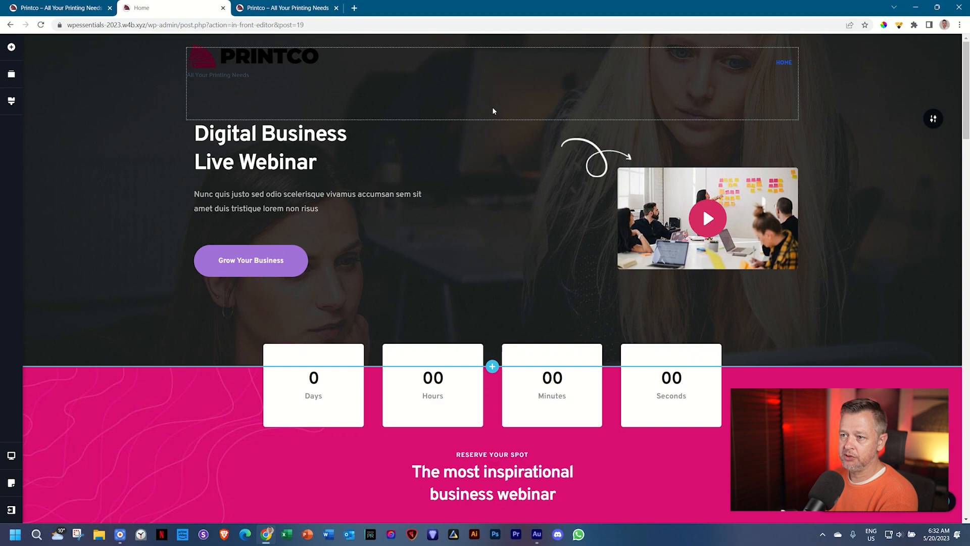
- Set the height of the spacer above the Digital Business Live Webinar heading to 200 px
left_click_drag(492, 120, 504, 154)
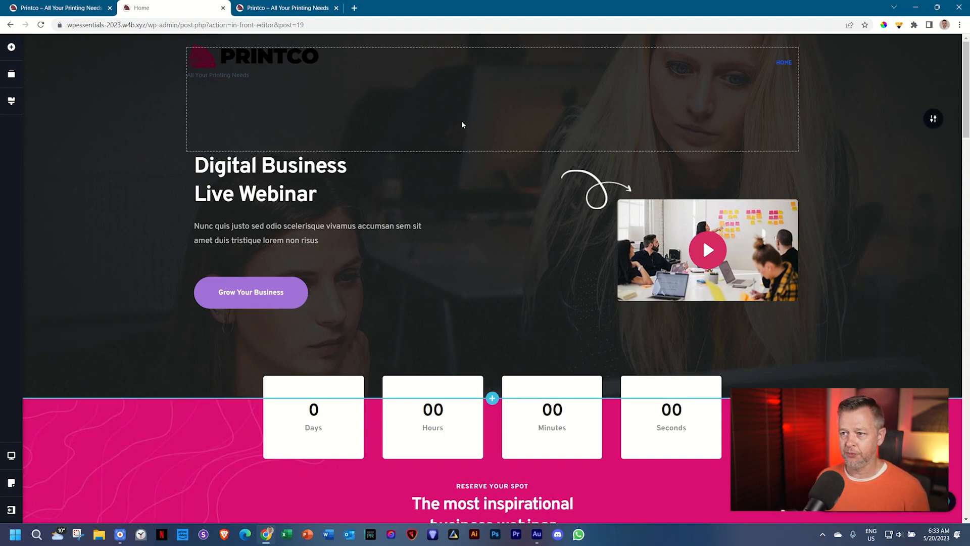
mouse_move(462, 123)
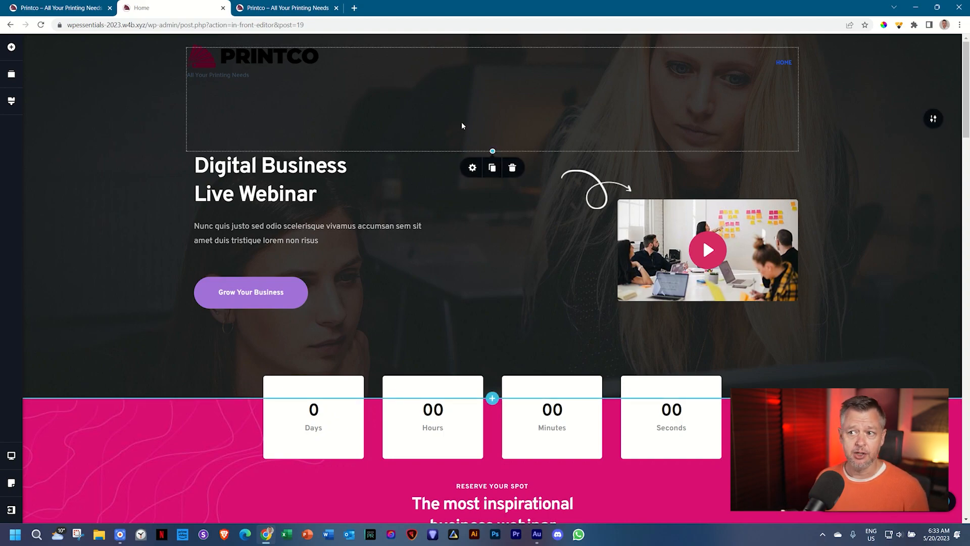
mouse_move(494, 148)
left_mouse_down()
mouse_move(493, 199)
mouse_move(491, 135)
mouse_move(492, 145)
left_mouse_up()
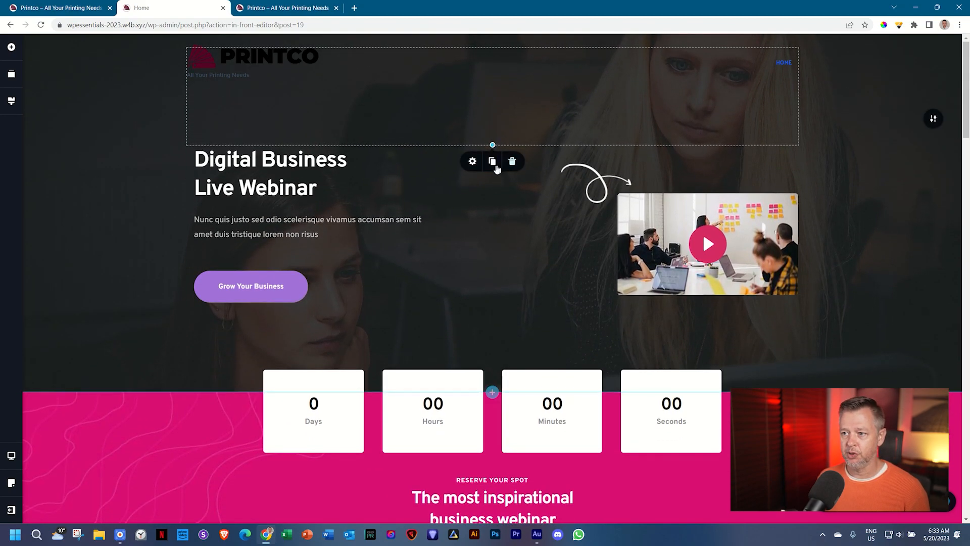
left_click(474, 161)
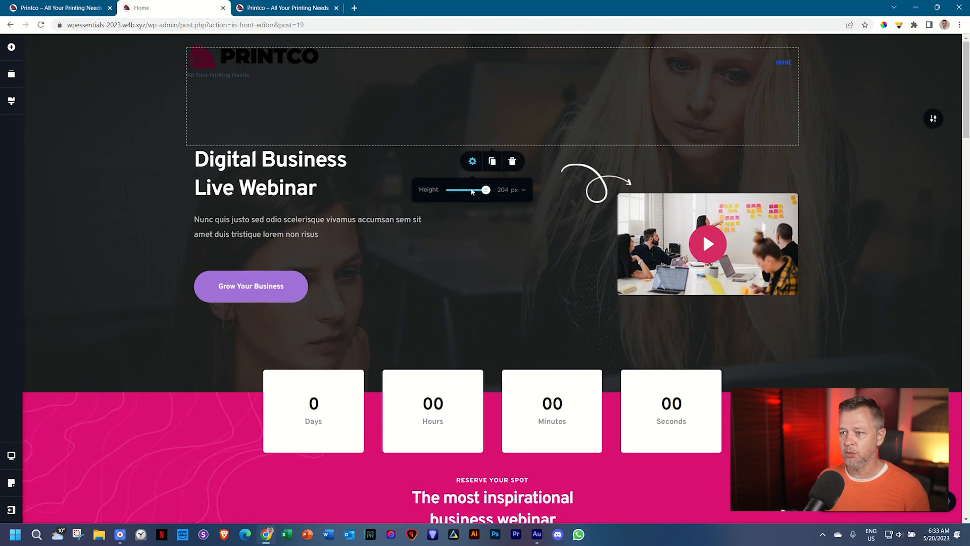
double_click(506, 190)
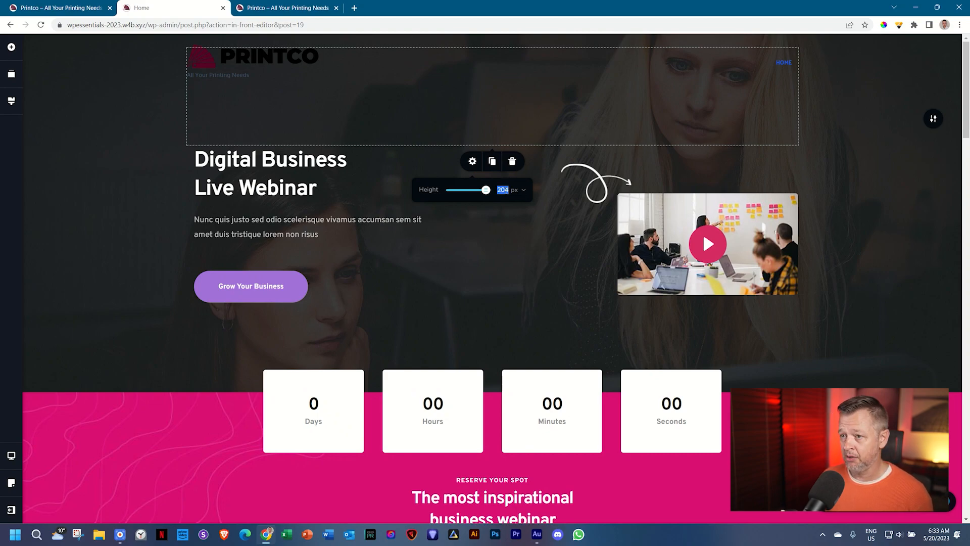
type("200")
key("Return")
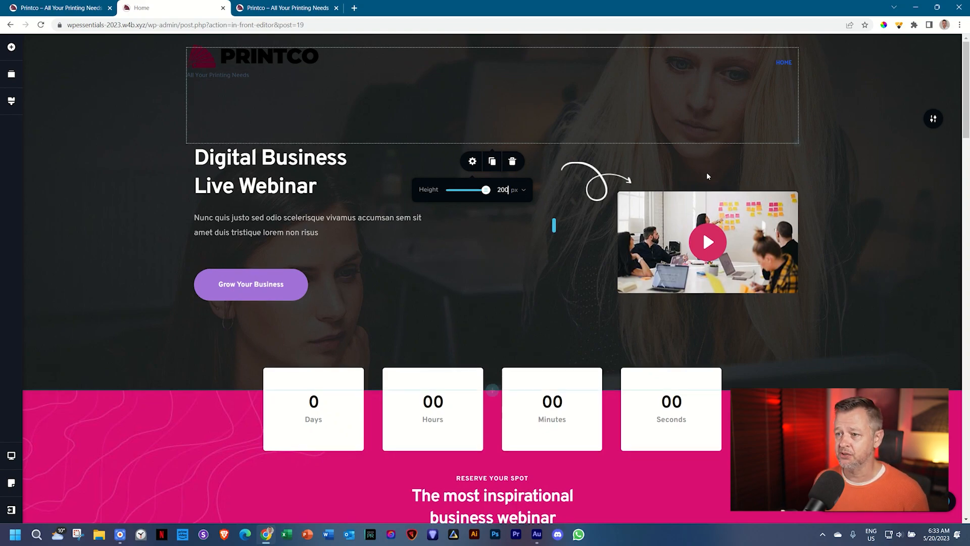
left_click(833, 171)
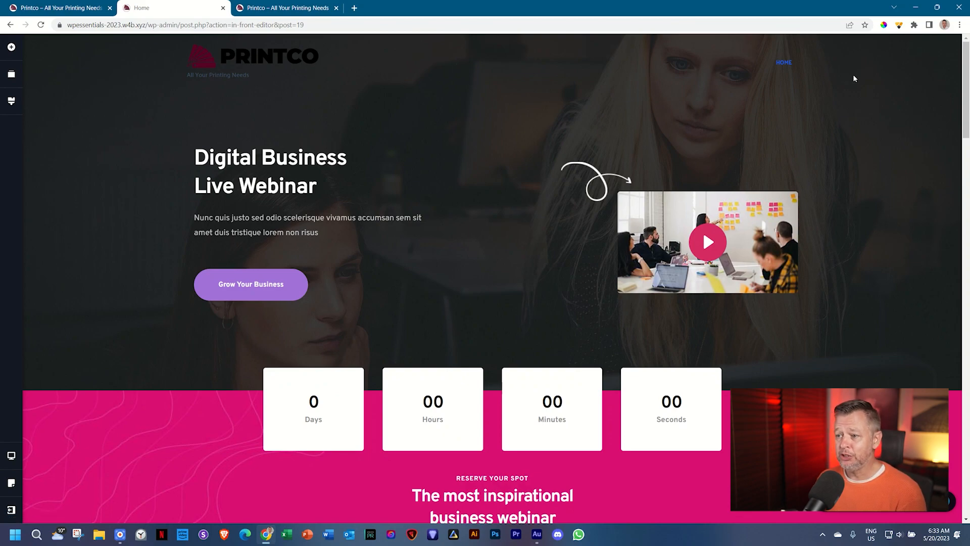
- Review the landing page's header and lower sections, and compare them with the finished yellow Printco example site
scroll(838, 213, "down", 3)
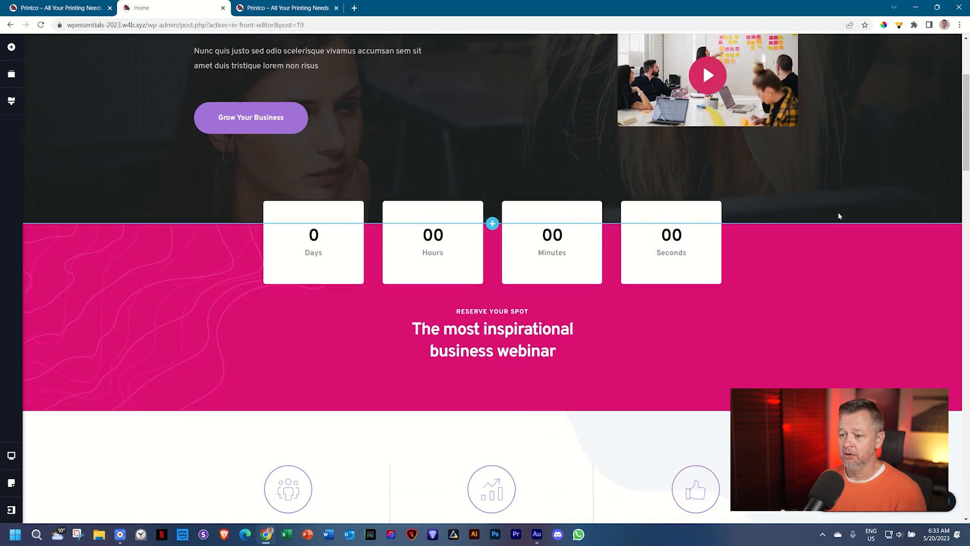
scroll(838, 215, "up", 3)
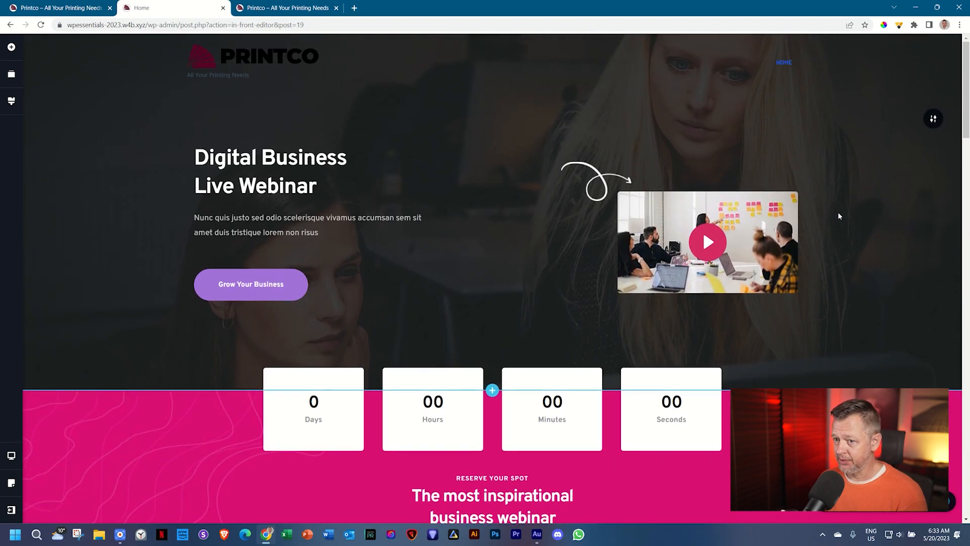
left_click(62, 9)
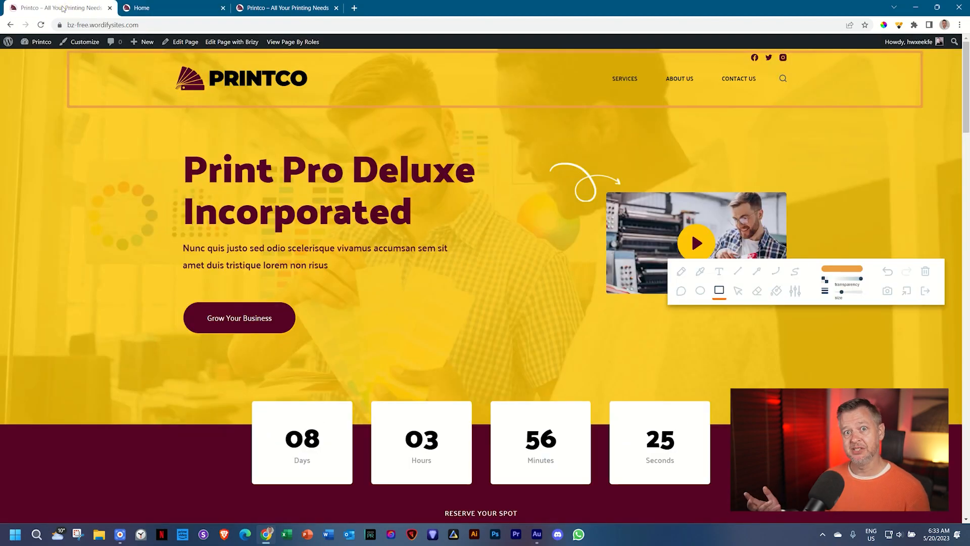
left_click(168, 4)
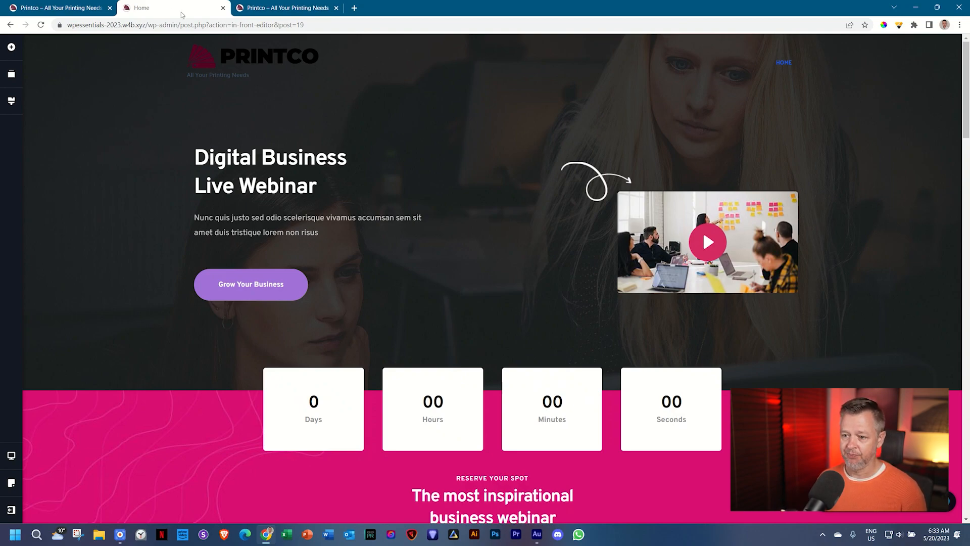
scroll(325, 144, "down", 10)
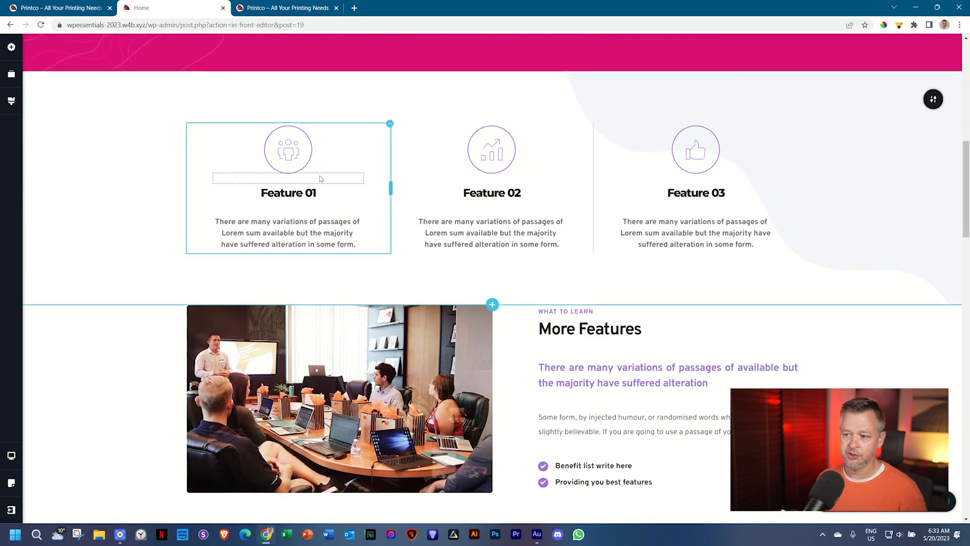
scroll(319, 178, "down", 10)
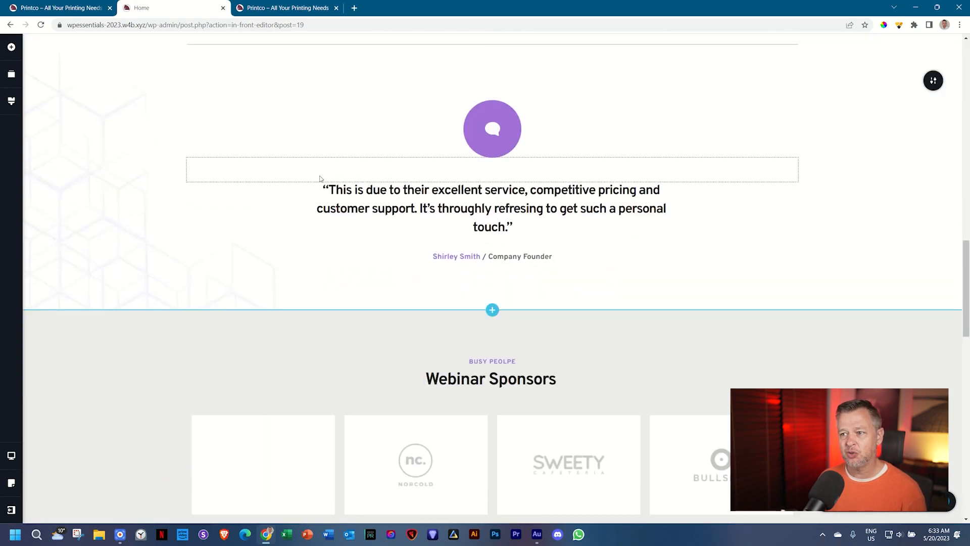
scroll(362, 206, "down", 5)
scroll(373, 231, "up", 5)
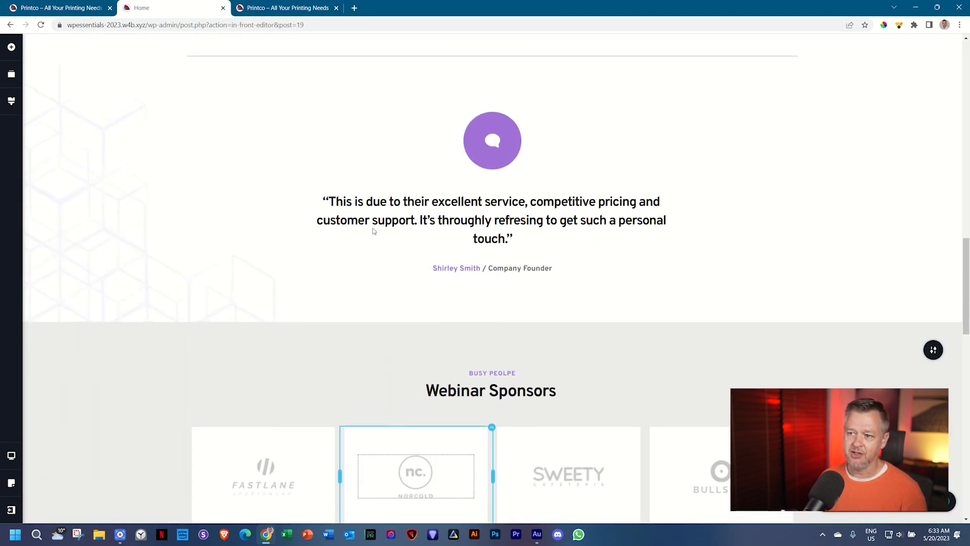
scroll(374, 231, "up", 20)
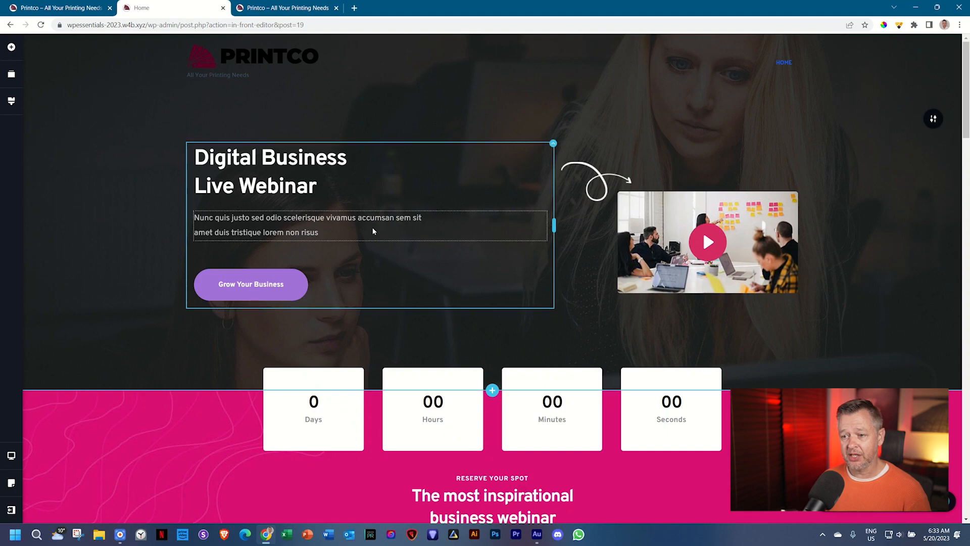